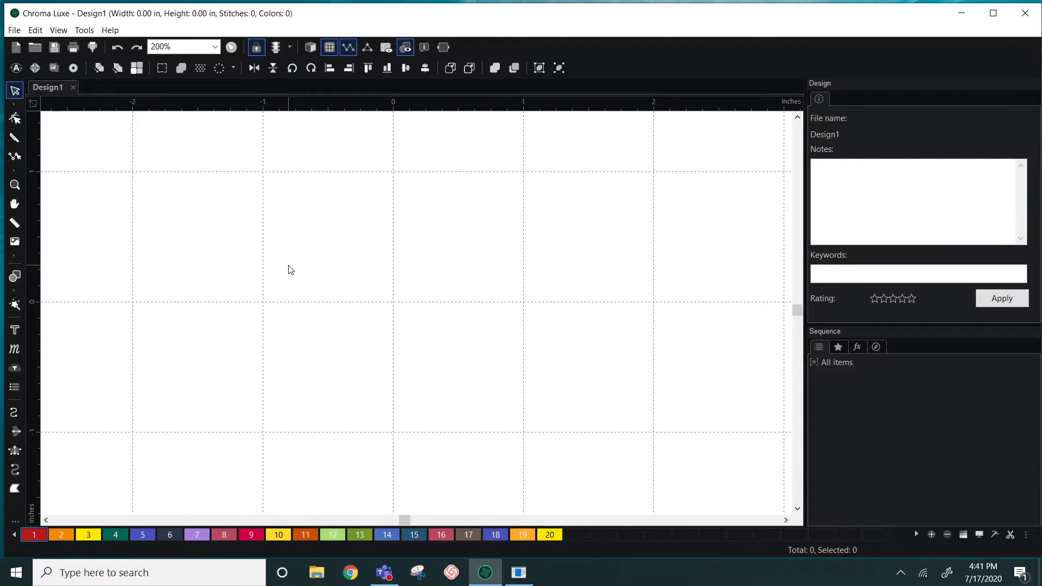
Open the Font Editor from the Tools menu and move its window to the right.
left_click(85, 30)
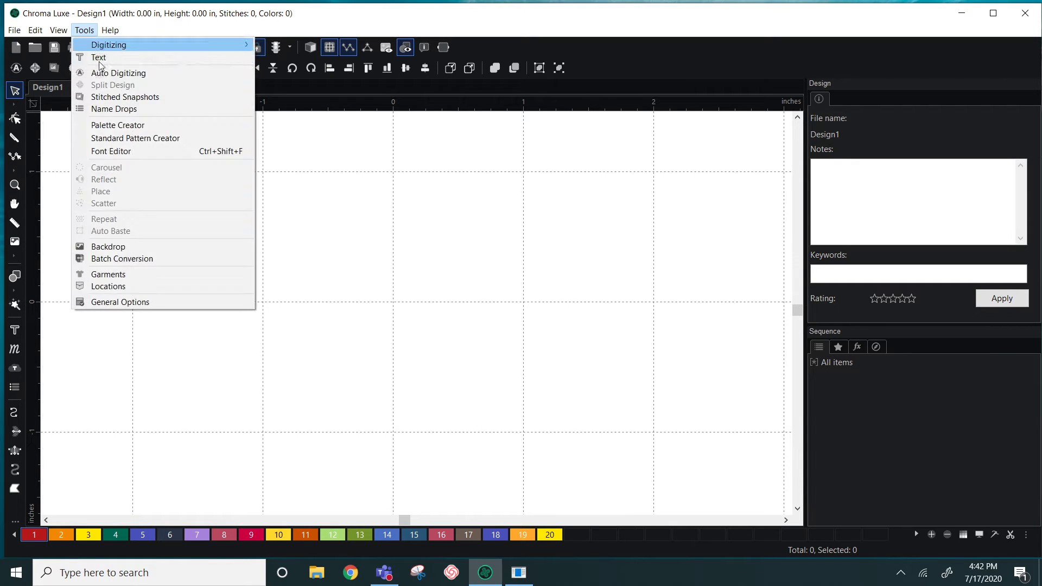
left_click(109, 152)
left_click_drag(321, 40, 536, 43)
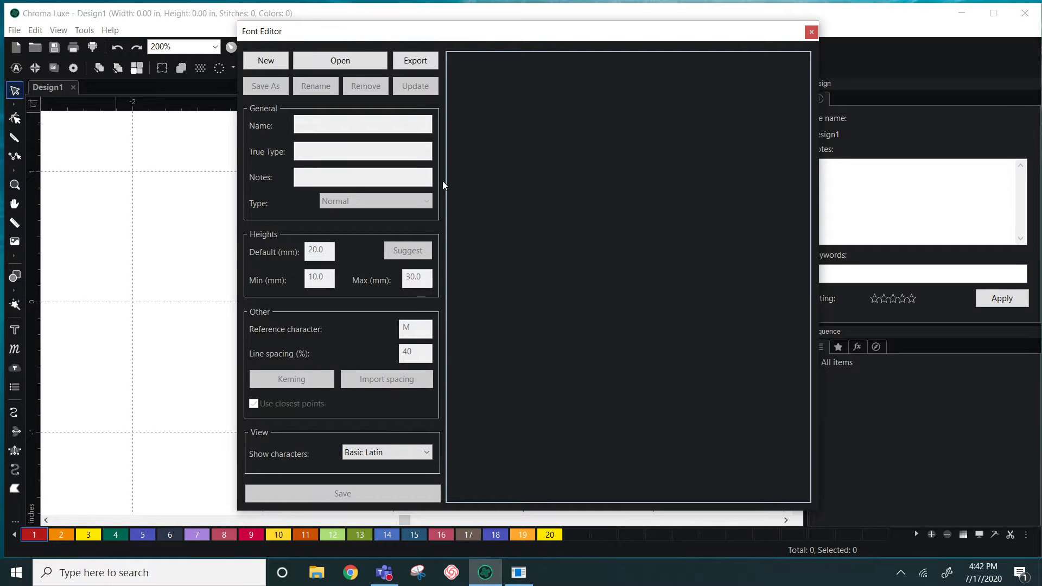
Start a new font initialized from stitch designs in the Desktop\Purchased Font folder.
left_click(267, 60)
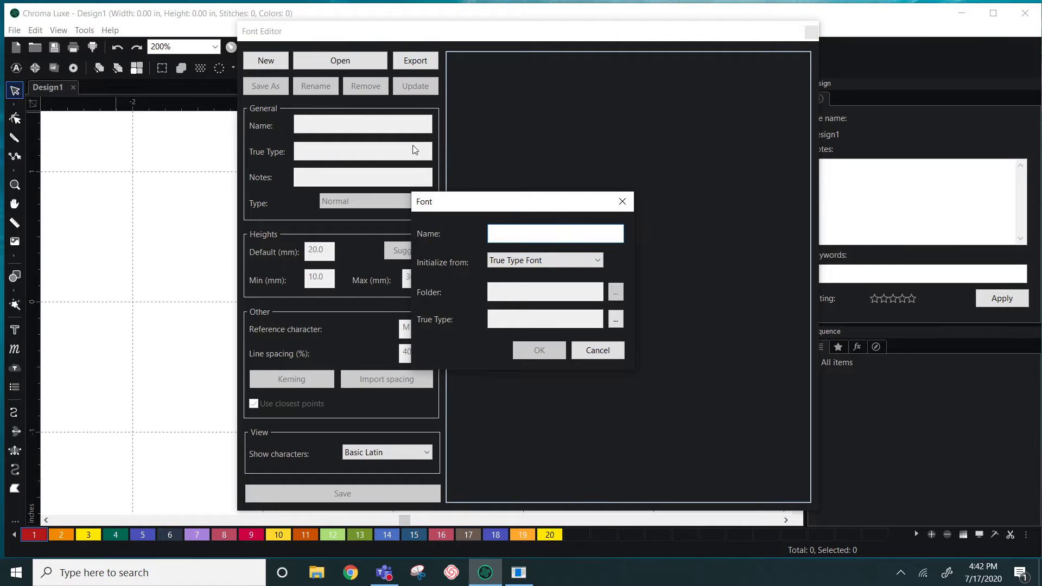
type("New Font")
left_click(528, 263)
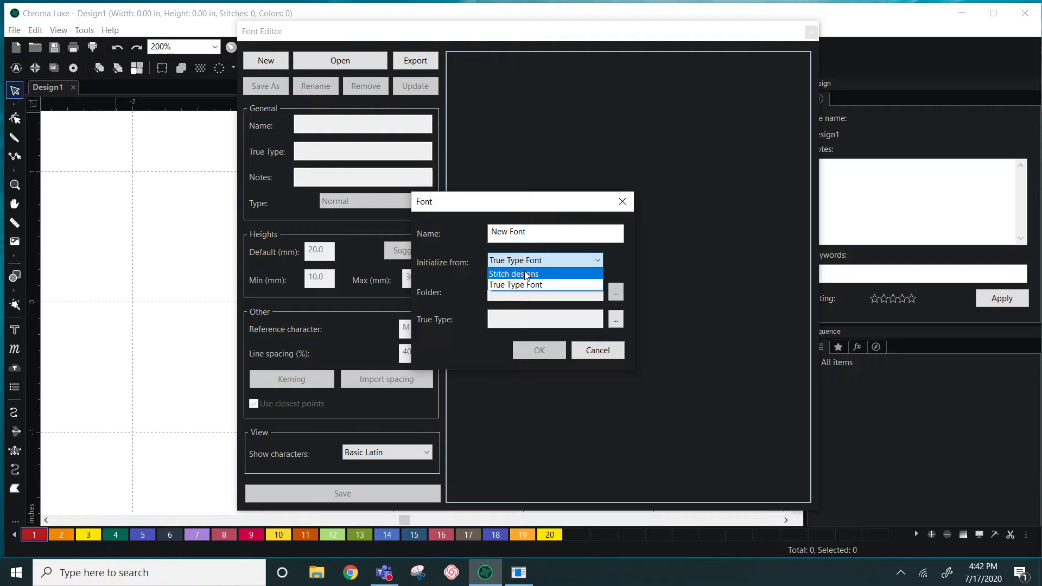
left_click(526, 274)
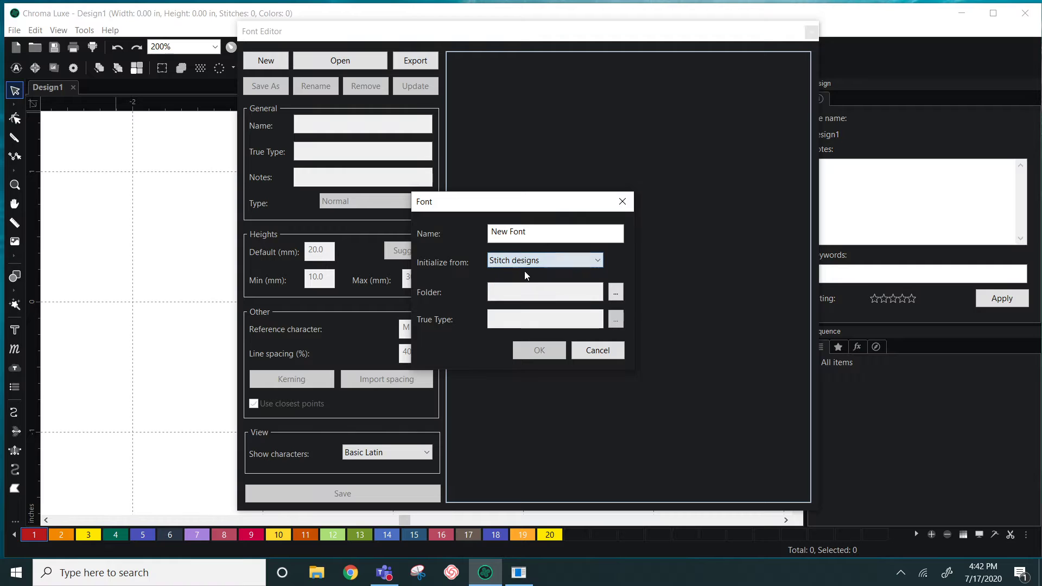
left_click(616, 293)
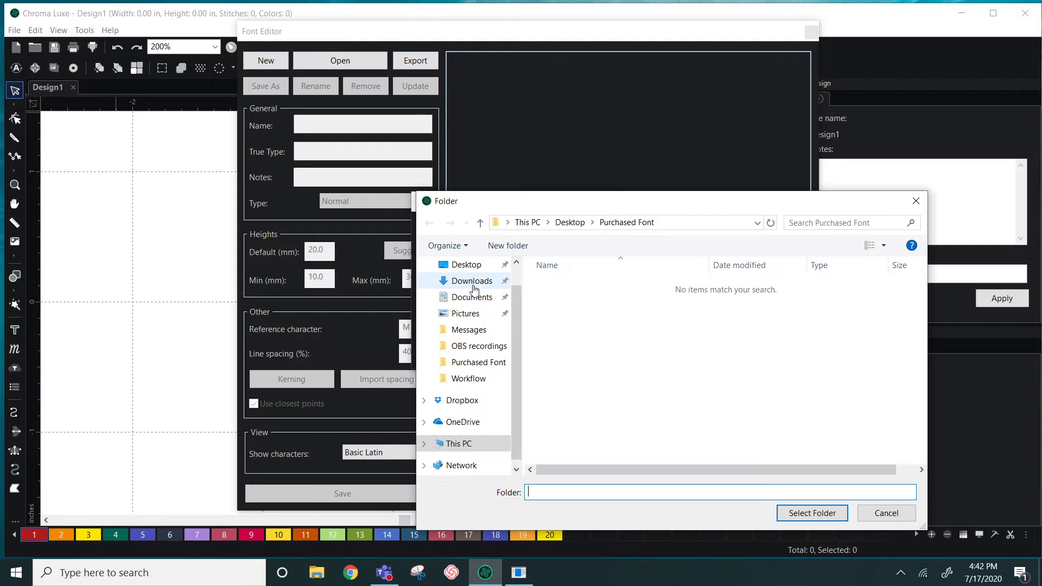
left_click(467, 265)
left_click(586, 303)
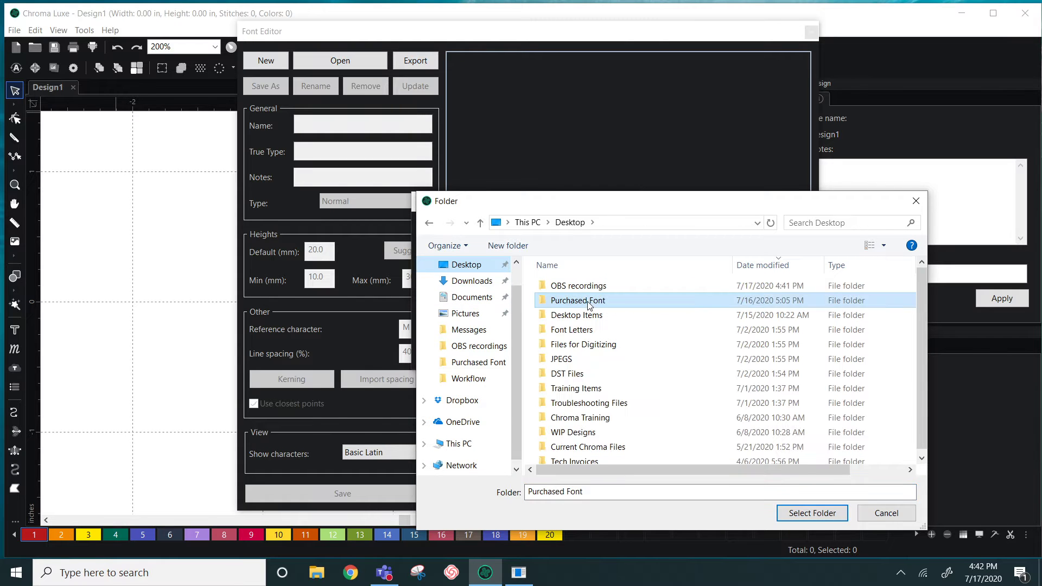
left_click(817, 513)
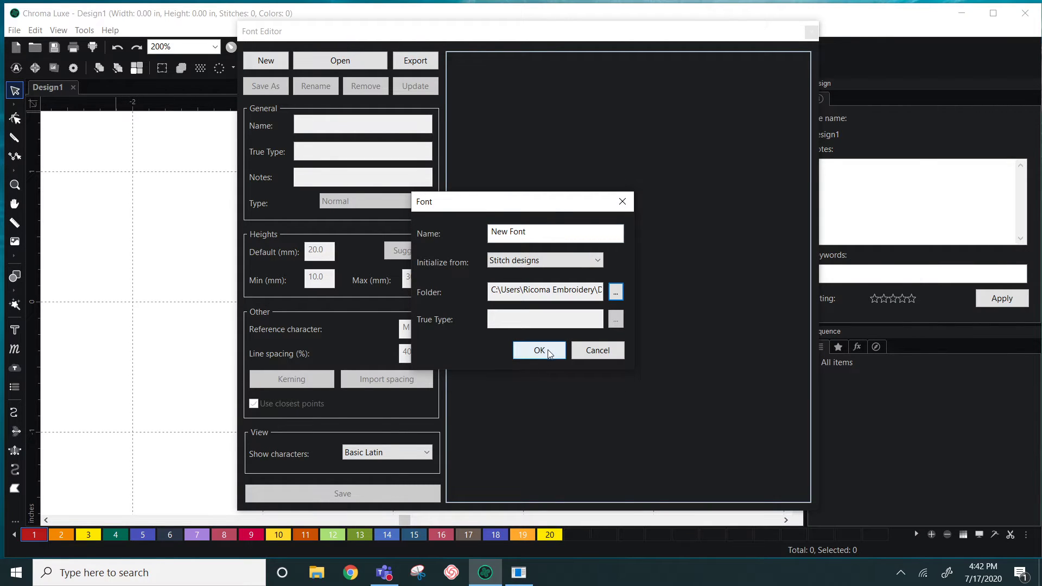
After the duplicate-name error, rename the font to 'Font' and create it.
left_click(549, 350)
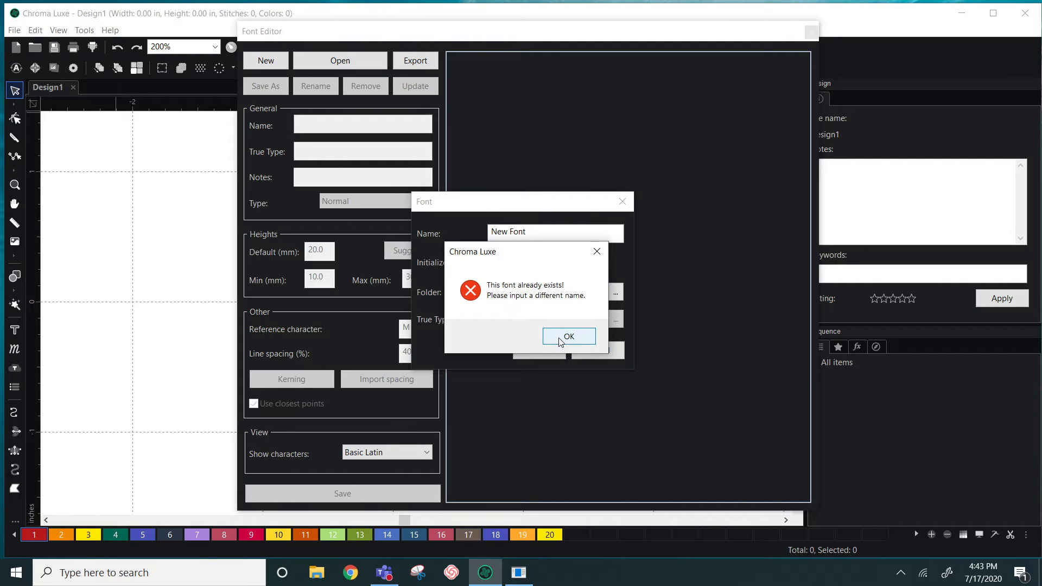
left_click(597, 251)
left_click(531, 234)
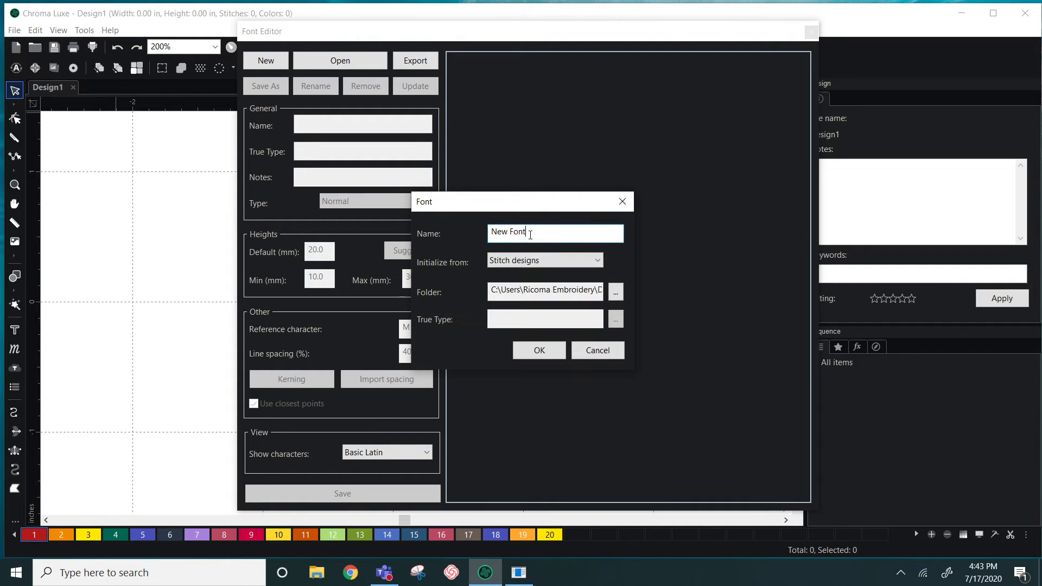
left_click_drag(531, 234, 487, 233)
type("Fon")
left_click(540, 351)
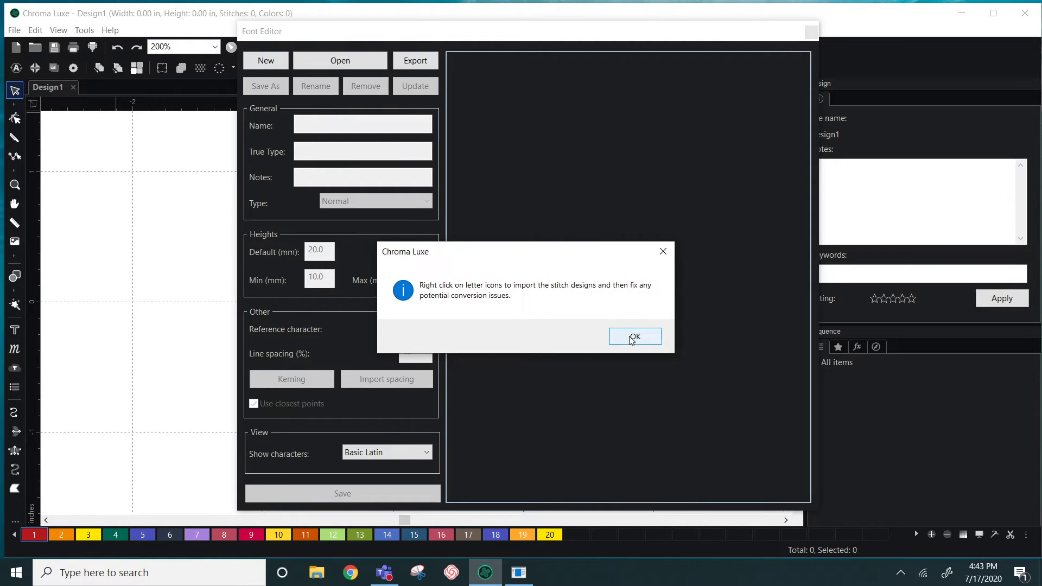
left_click(634, 336)
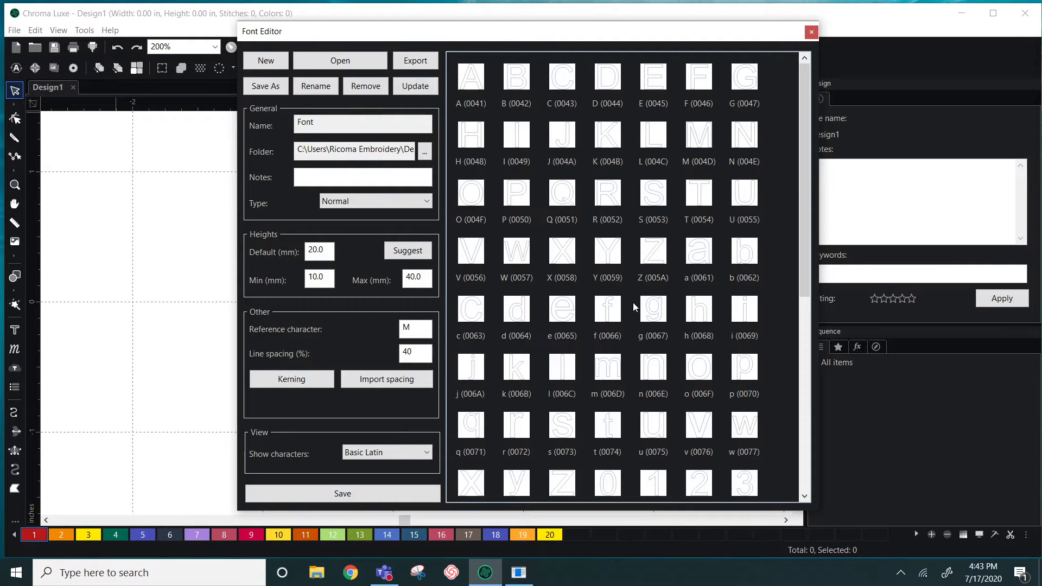
Import the A, B and M DST files from Purchased Font into the A, B and M characters.
left_click_drag(546, 35, 604, 31)
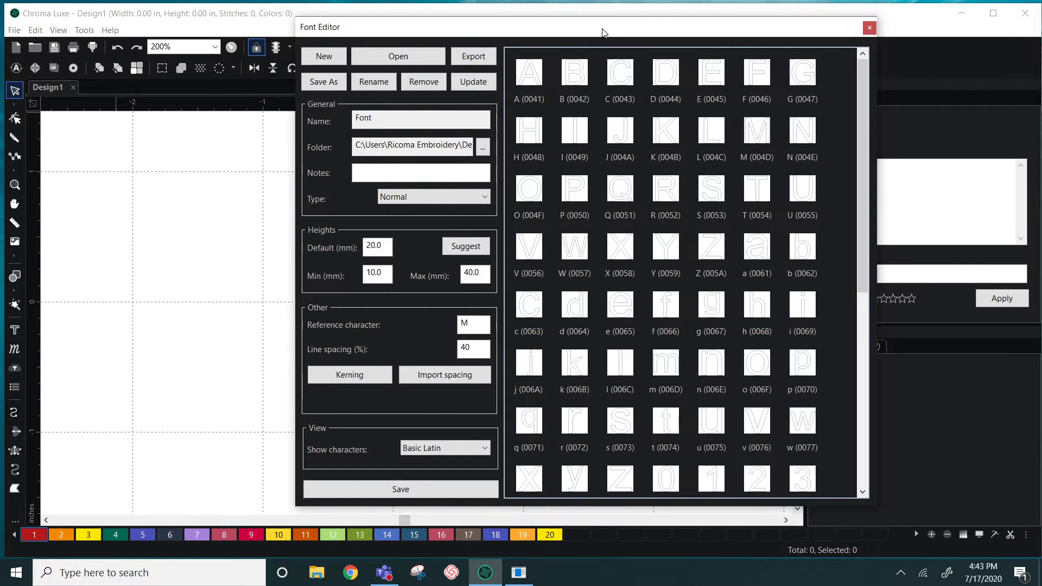
right_click(531, 71)
left_click(558, 77)
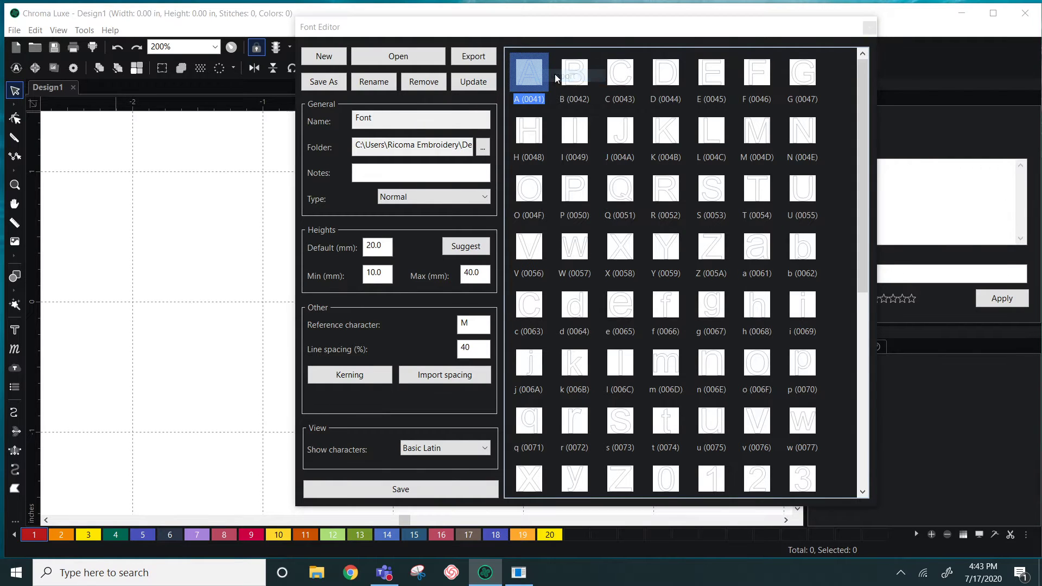
left_click(443, 103)
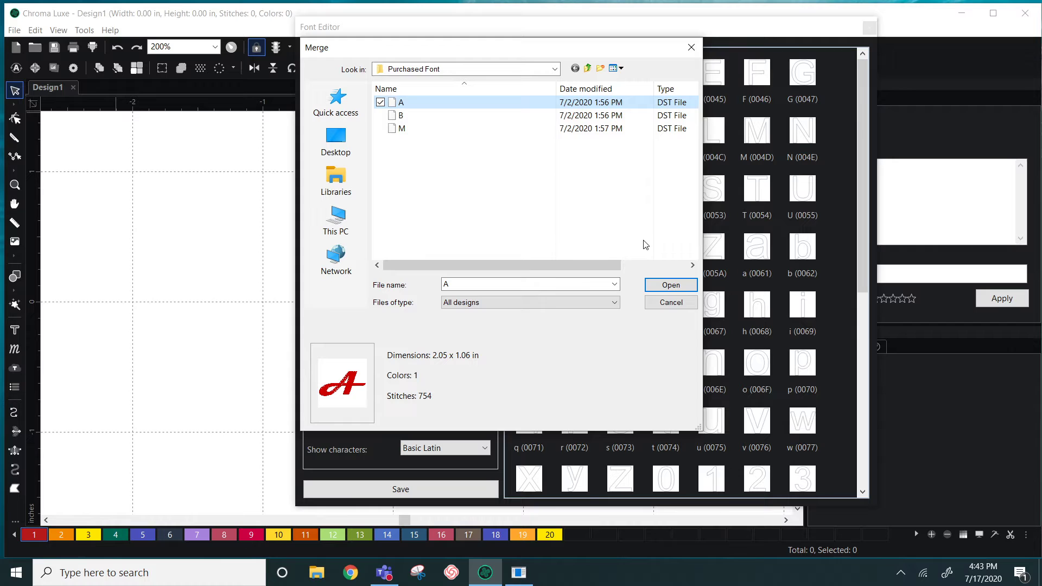
left_click(670, 285)
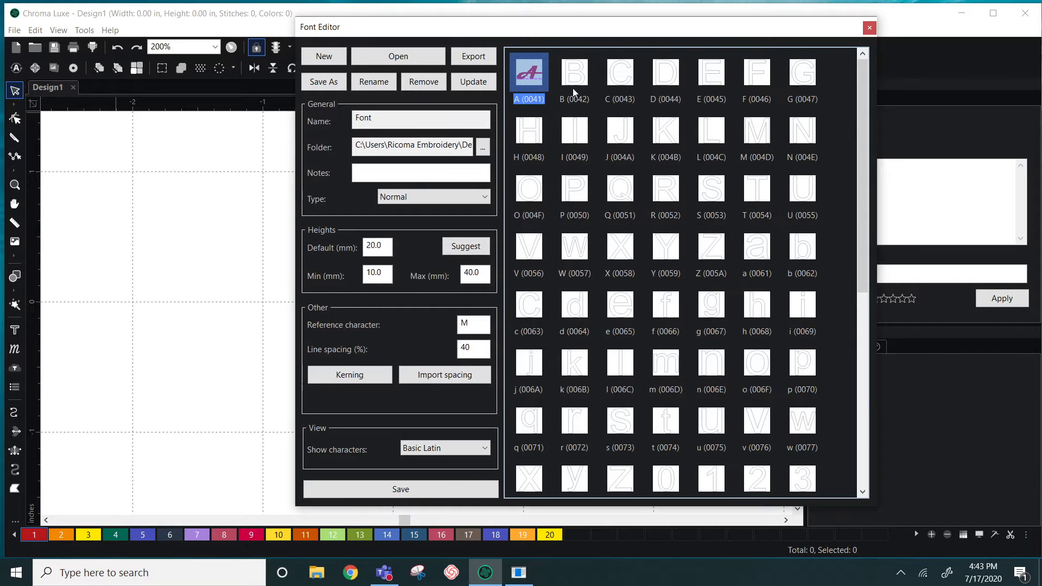
right_click(575, 73)
left_click(598, 83)
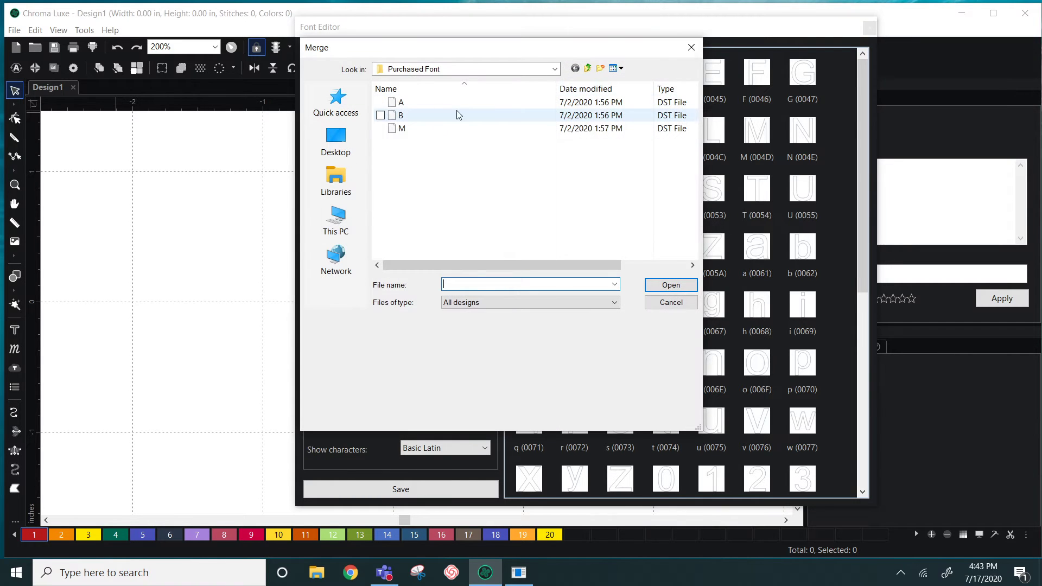
left_click(441, 116)
left_click(685, 282)
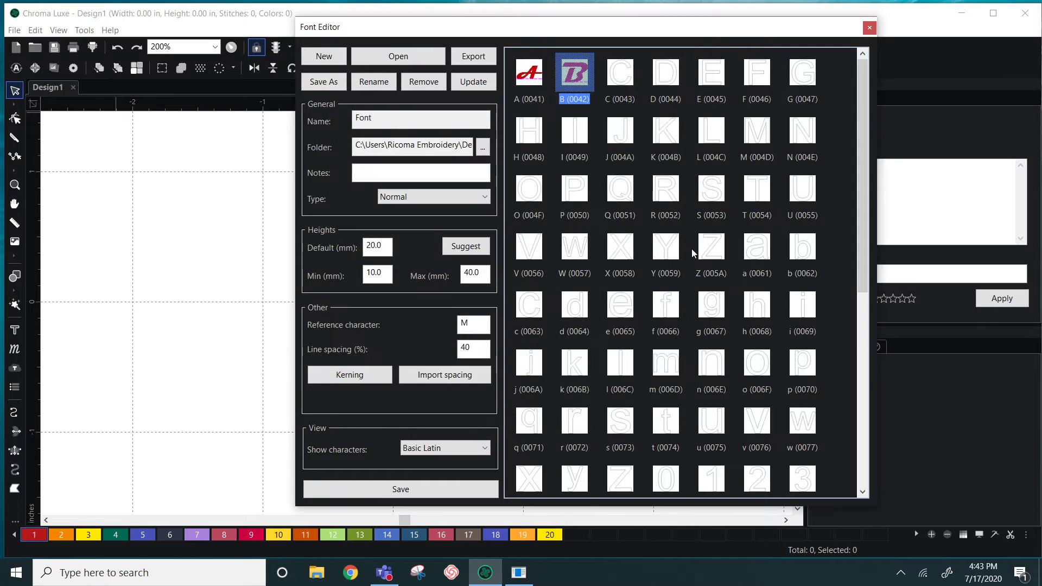
right_click(761, 133)
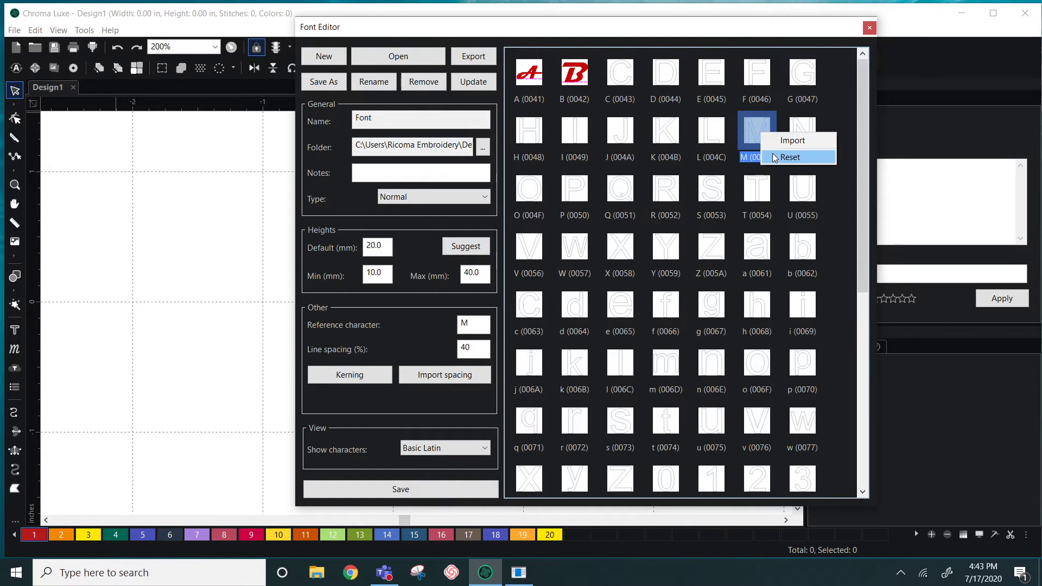
left_click(791, 142)
left_click(413, 128)
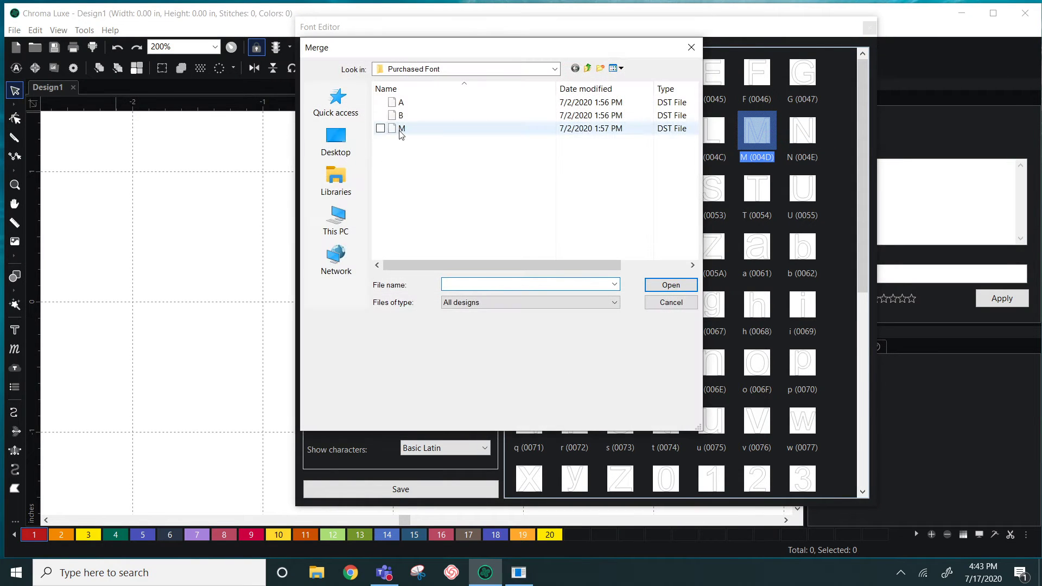
left_click(671, 285)
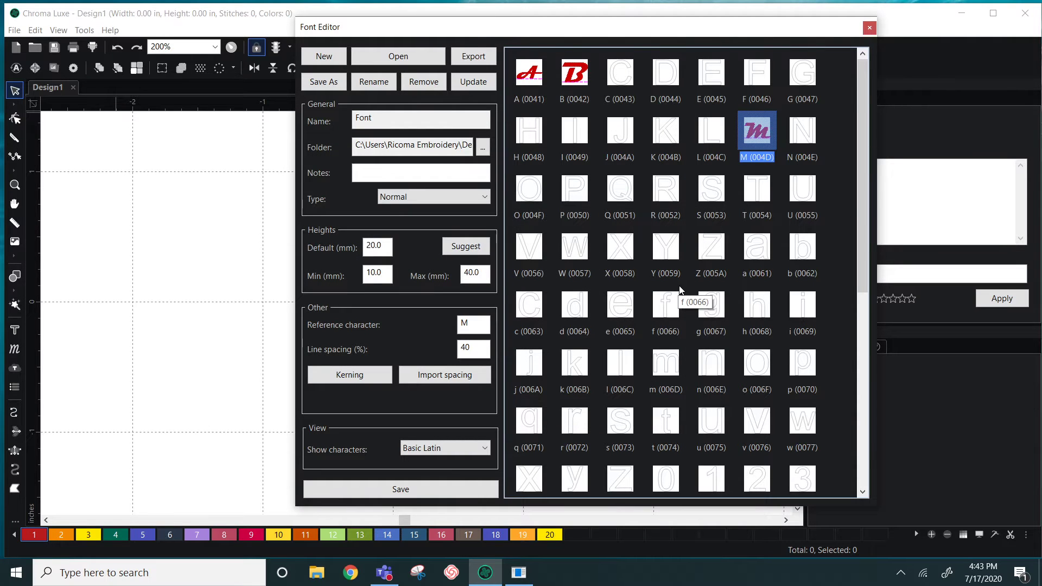
Open the A glyph (0041.ldf), stretch it to 1.66 in tall, and save it.
double_click(528, 76)
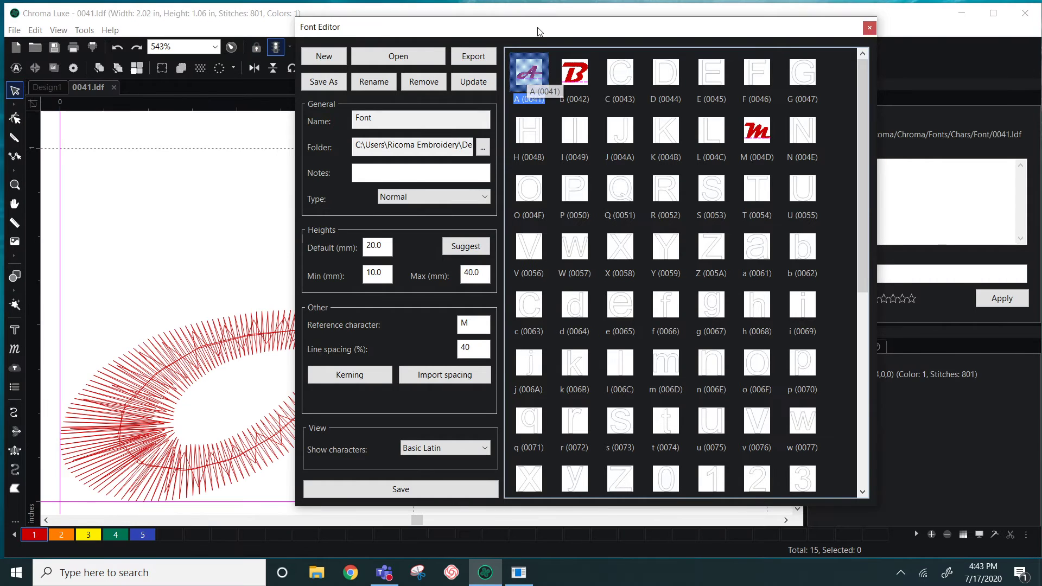
left_click_drag(543, 32, 800, 50)
scroll(416, 312, "down", 5)
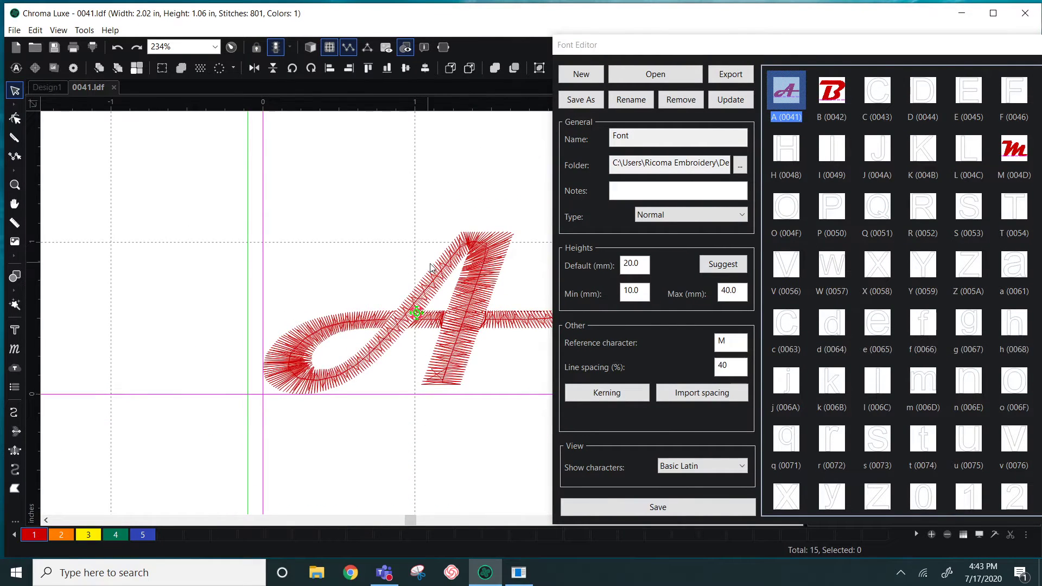
left_click(473, 271)
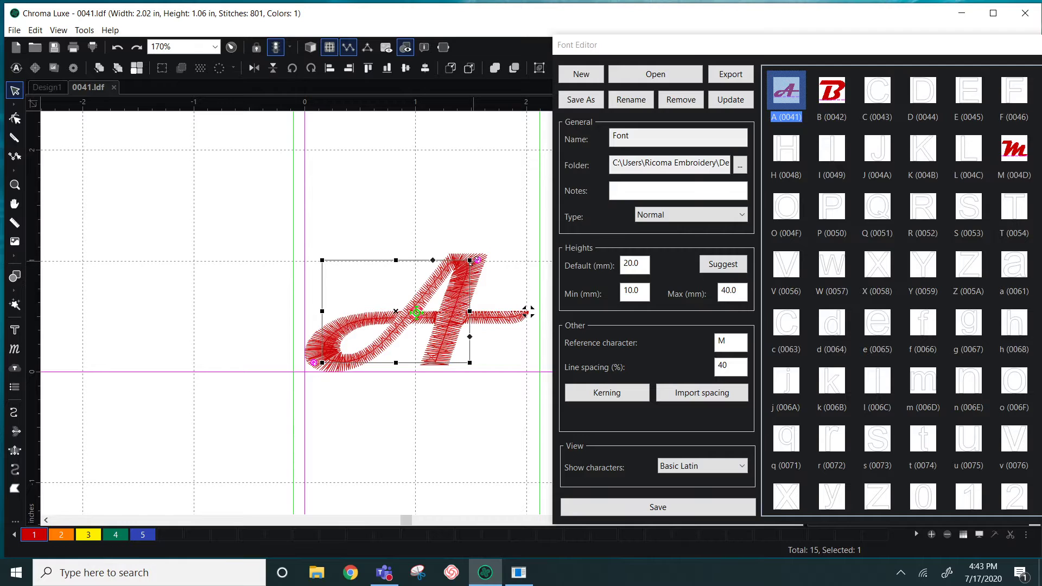
left_click(268, 233)
left_click_drag(269, 218, 540, 435)
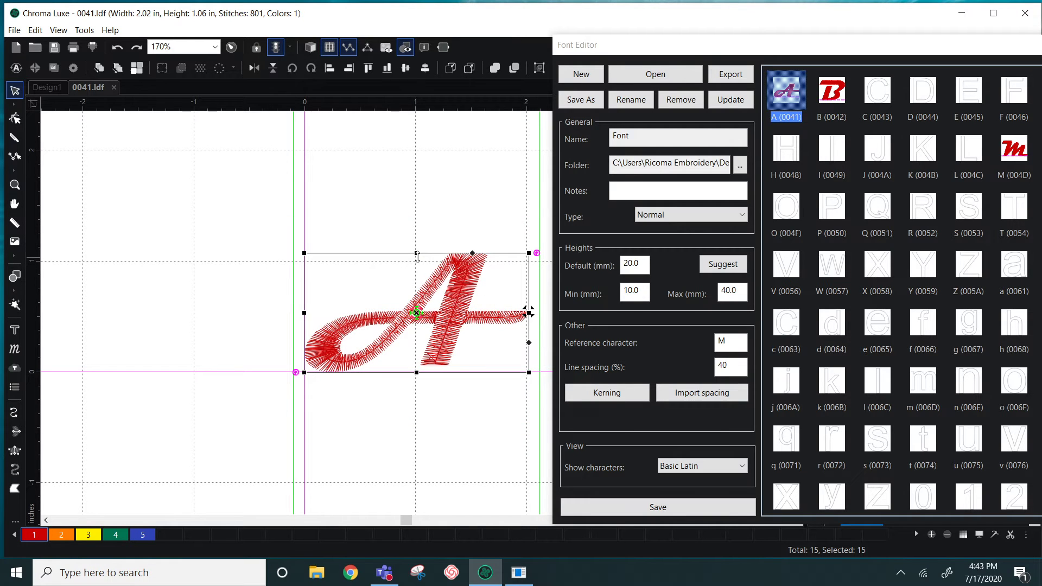
mouse_move(416, 253)
left_mouse_down()
mouse_move(414, 225)
mouse_move(412, 255)
left_mouse_up()
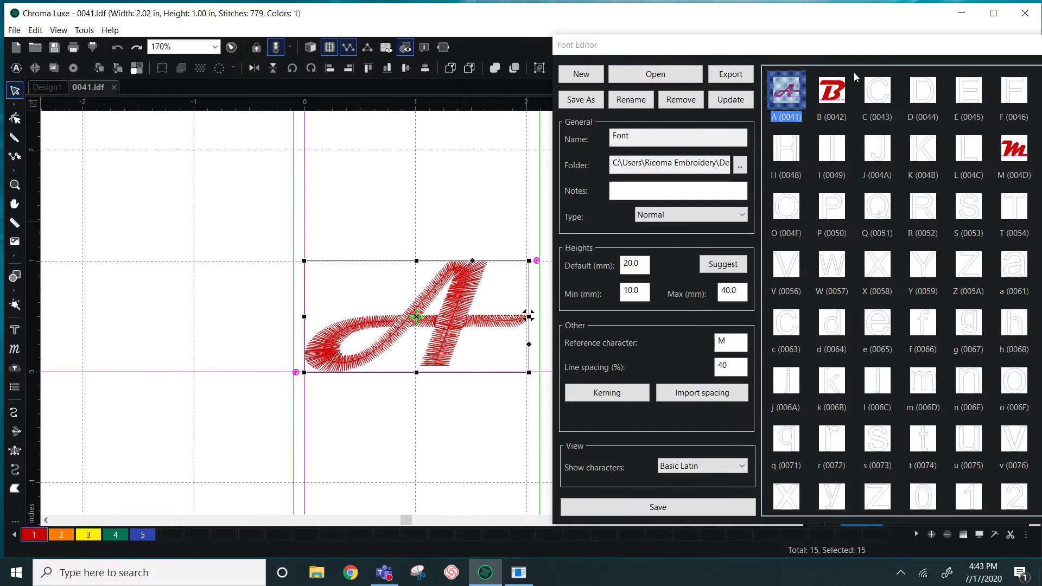
left_click_drag(854, 46, 507, 472)
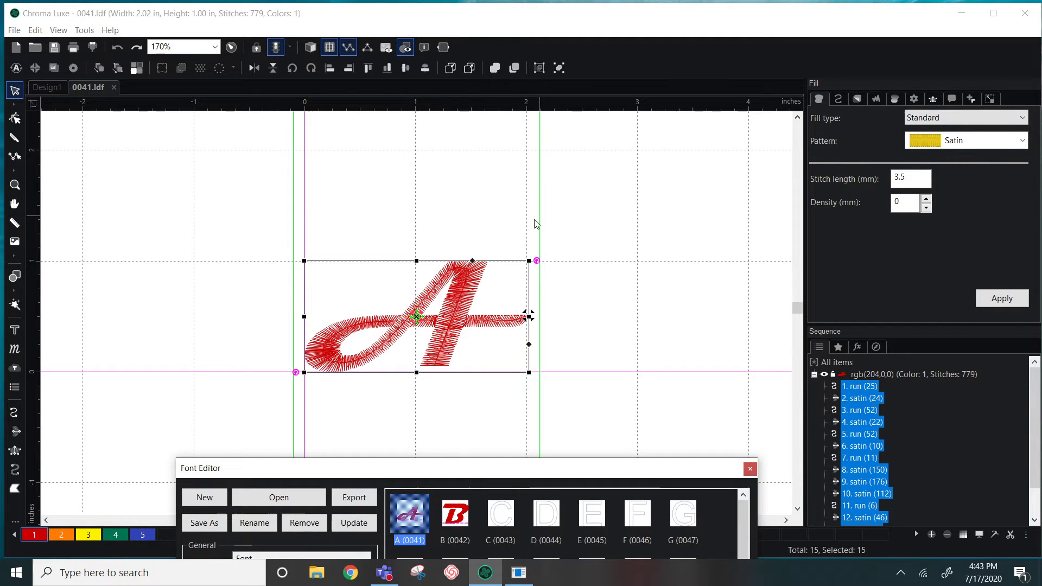
left_click_drag(416, 261, 431, 190)
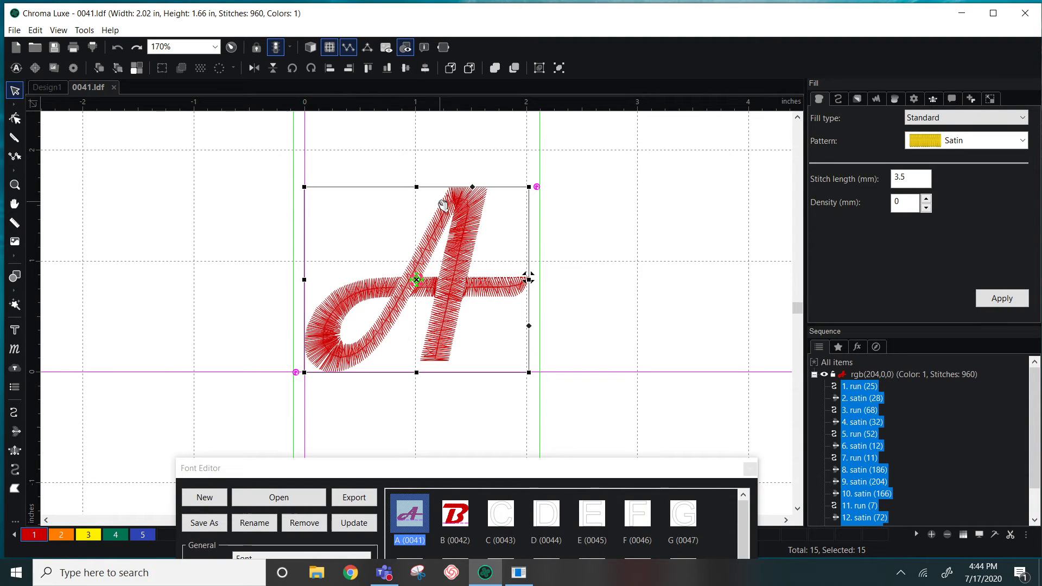
left_click(55, 48)
left_click_drag(497, 469, 537, 199)
Open the M glyph (004D.ldf), stretch it to 1.40 in tall and narrow it to 1.48 in wide.
double_click(679, 301)
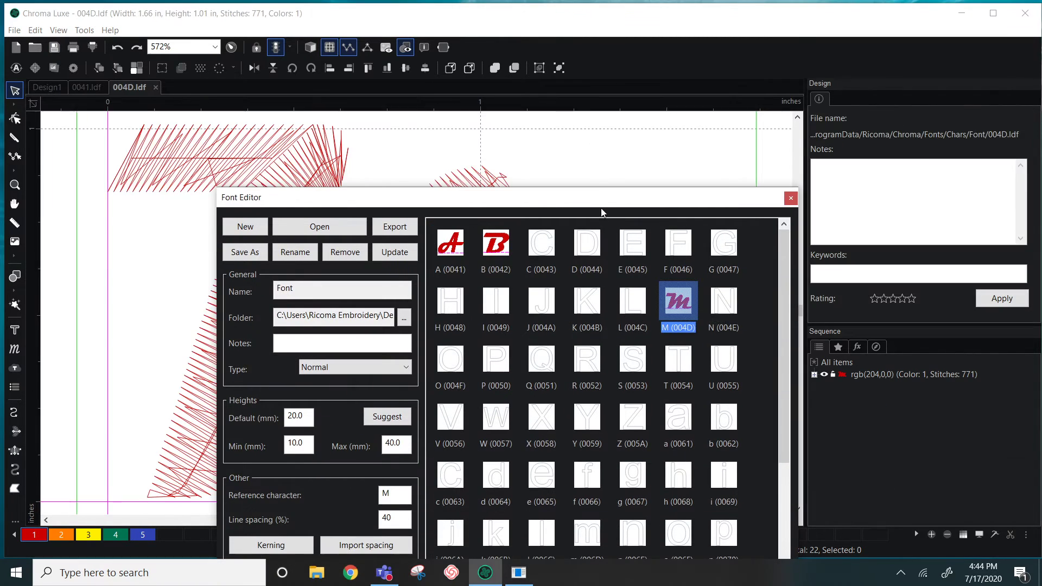
scroll(403, 269, "down", 5)
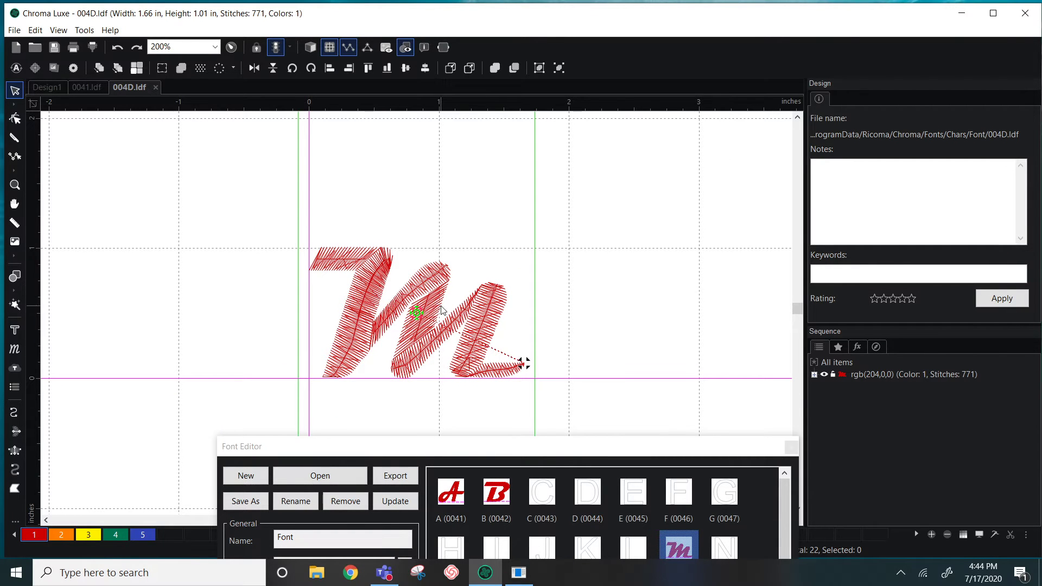
left_click_drag(295, 217, 587, 408)
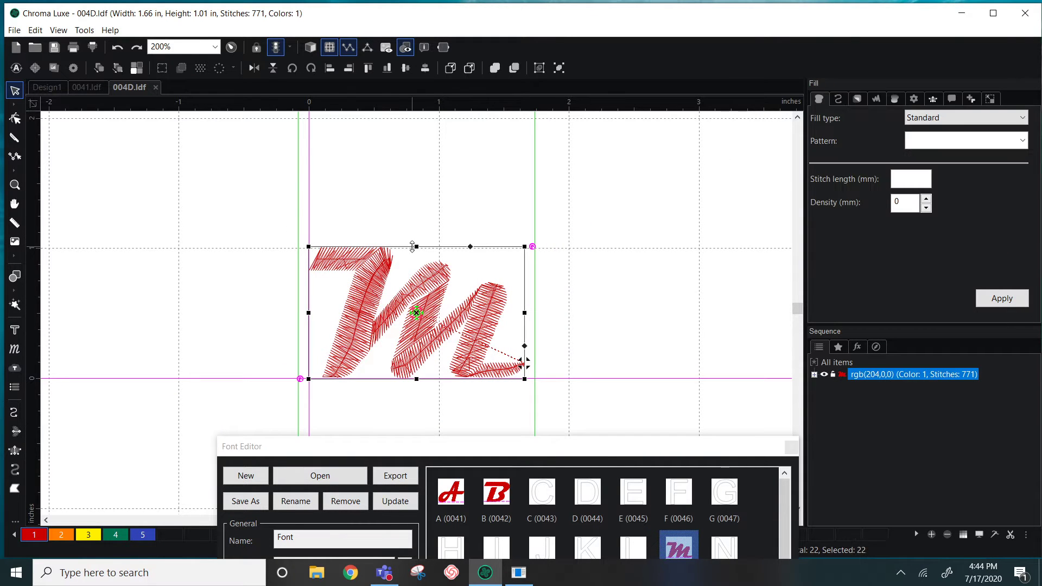
left_click_drag(416, 246, 417, 196)
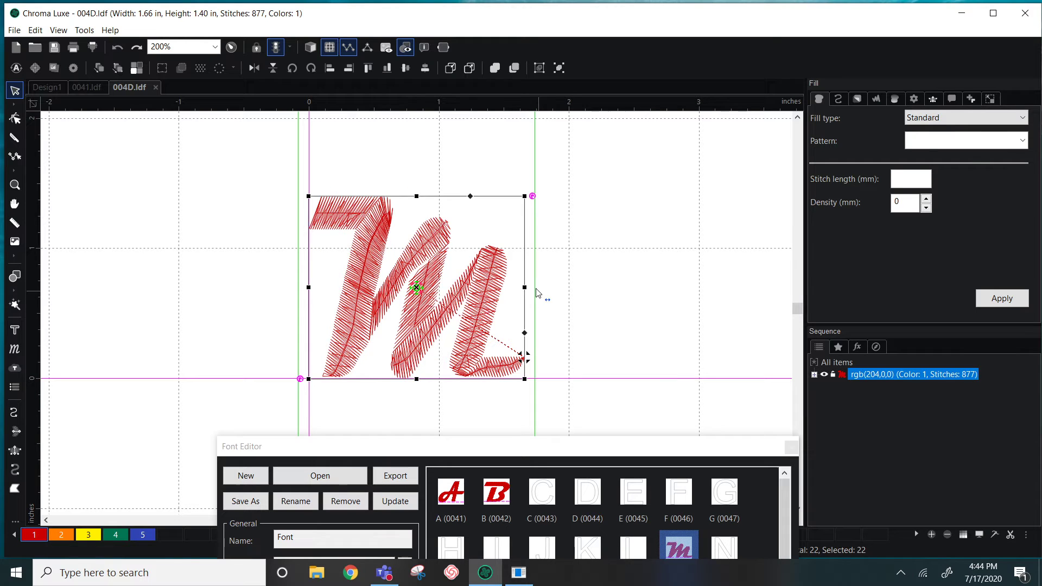
left_click_drag(530, 288, 502, 287)
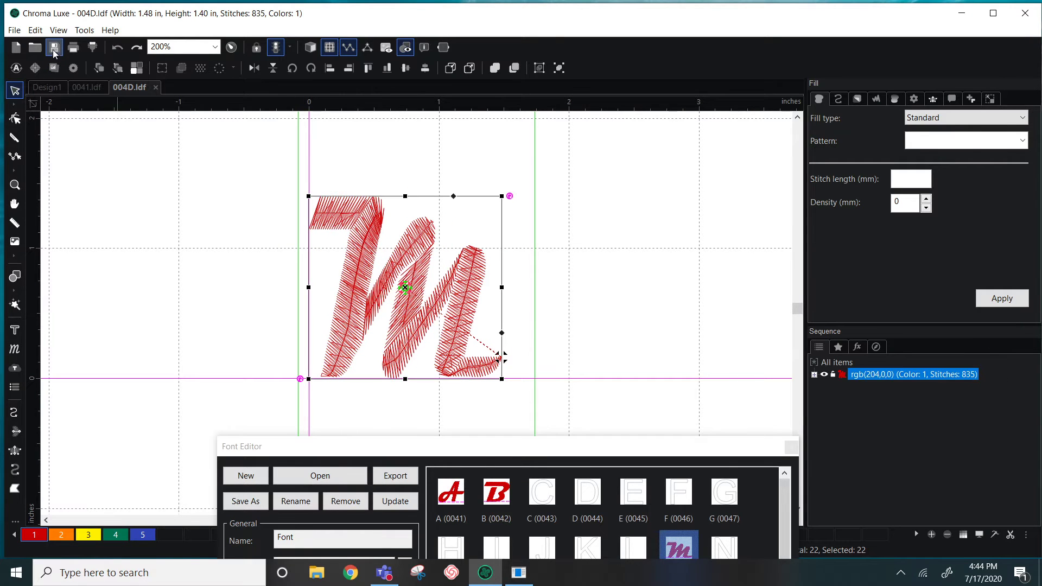
left_click_drag(549, 444, 525, 69)
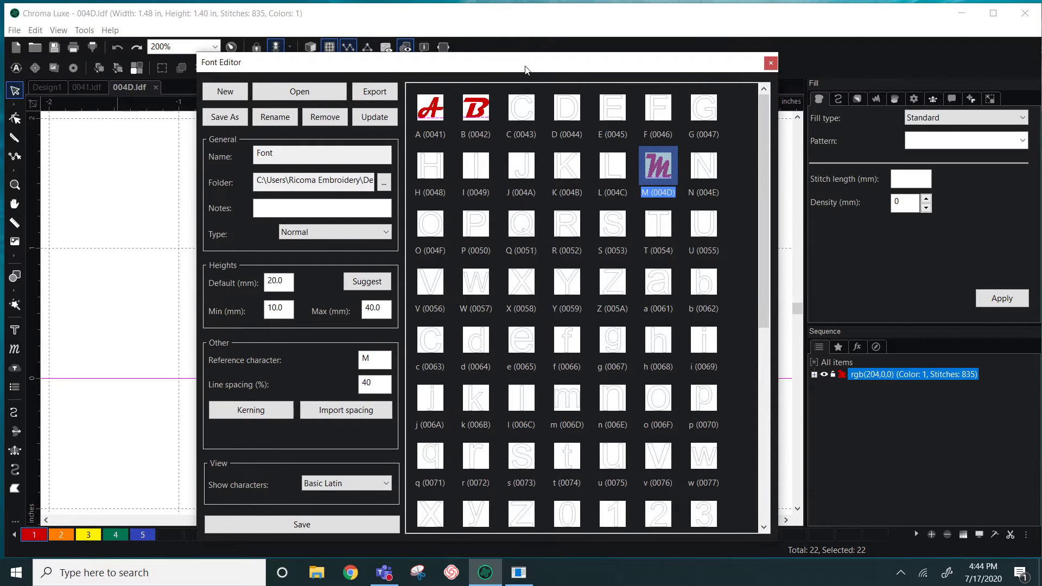
Save the font, close the Font Editor, and open a blank Design2 via File > New.
left_click(308, 526)
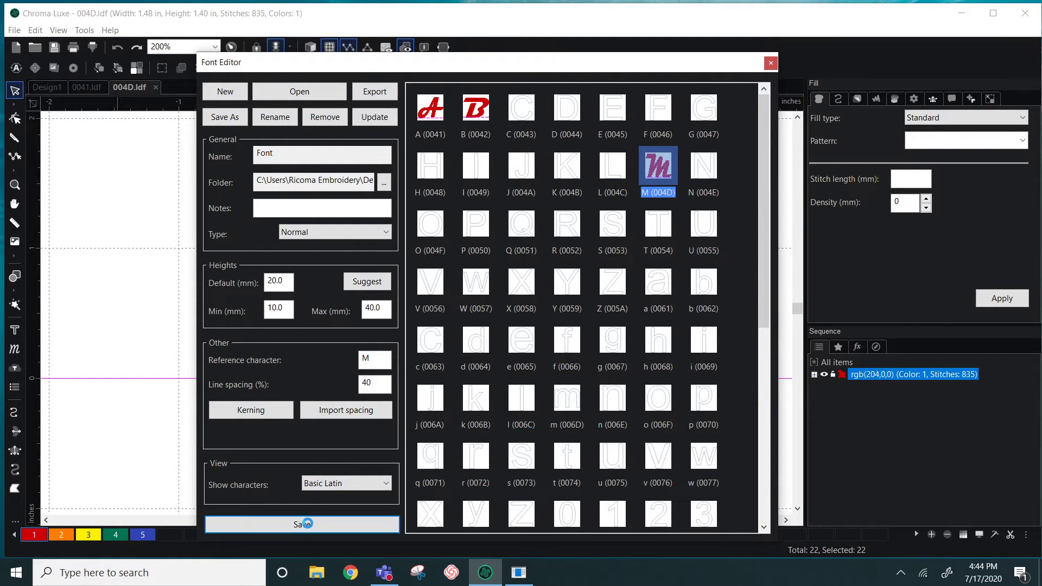
left_click(772, 63)
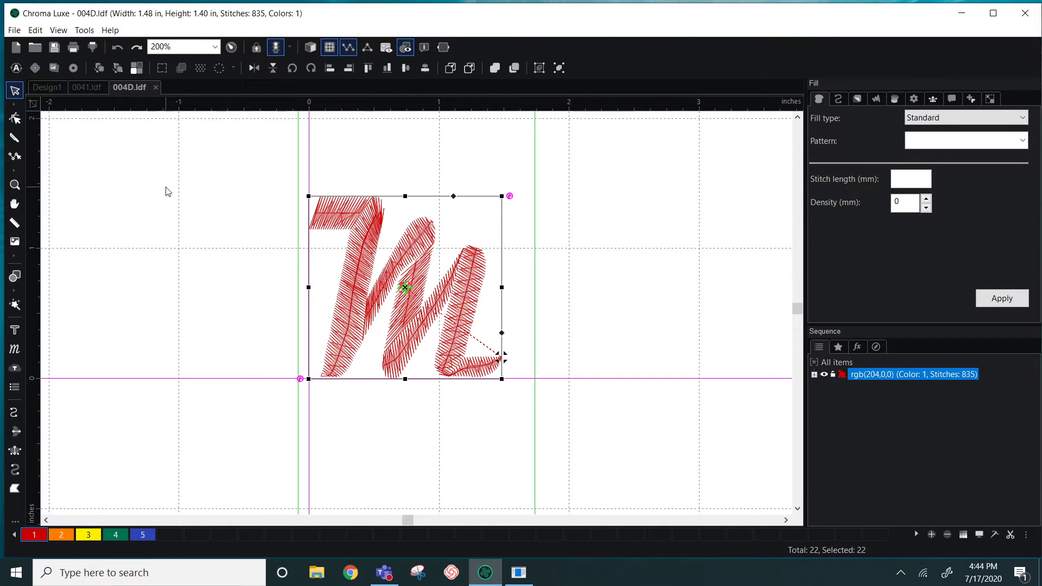
left_click(14, 30)
left_click(30, 43)
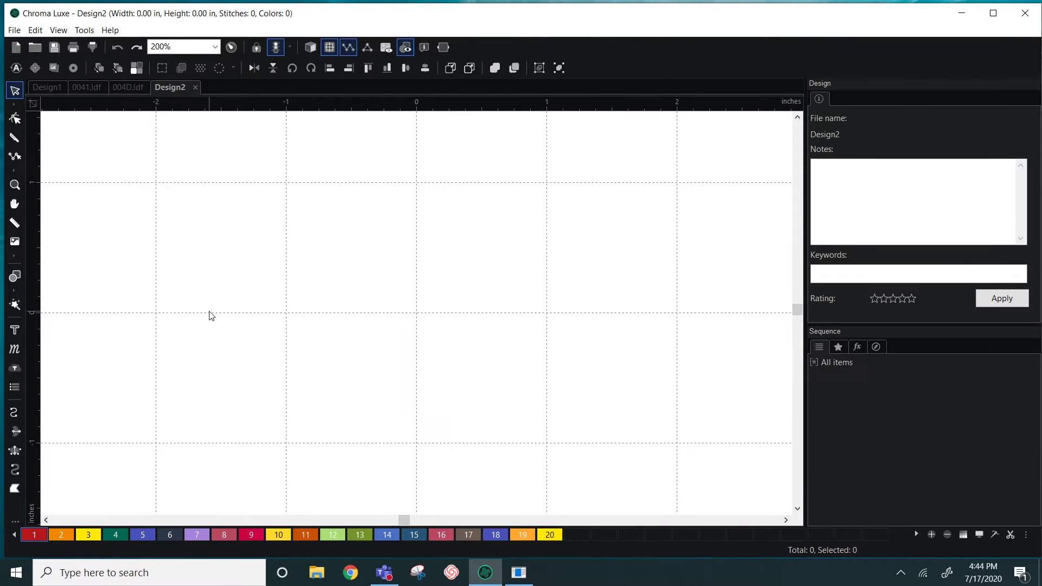
Place a text object on the Design2 canvas reading 'ABM'.
left_click(15, 330)
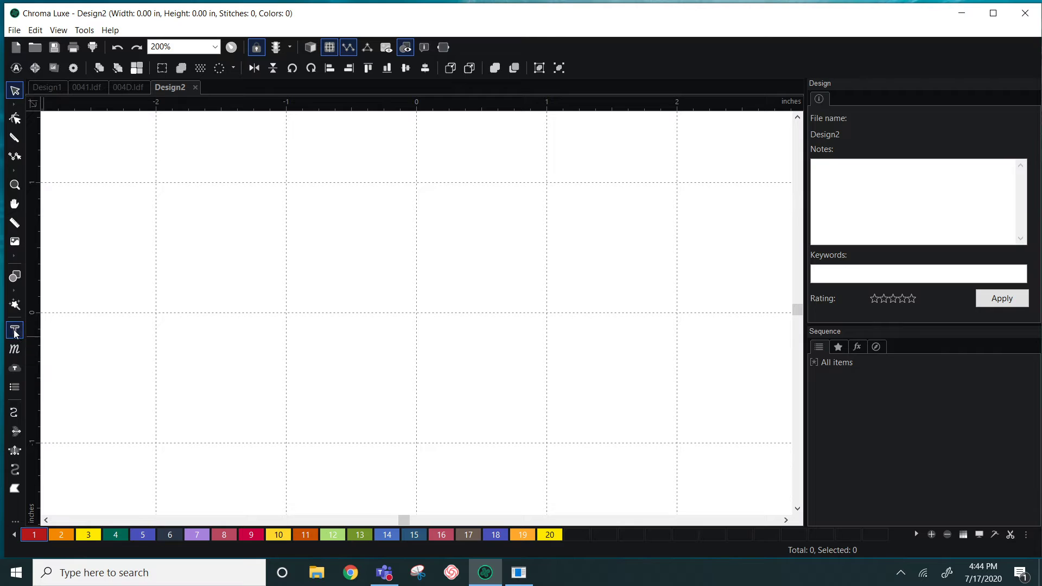
left_click(333, 304)
type("ABM")
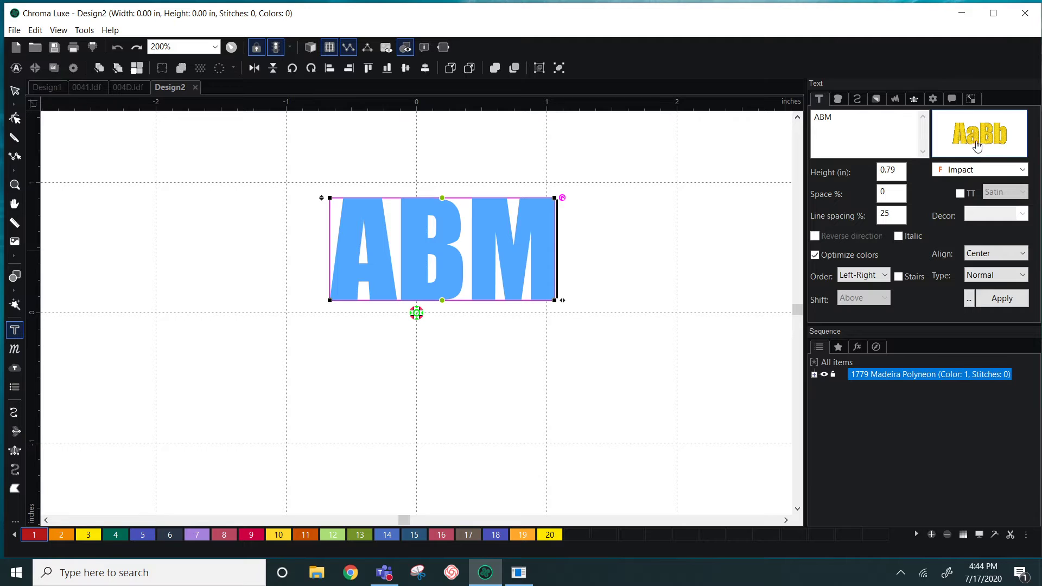
Switch the ABM lettering from Impact to the custom 'Font' chosen in the font Catalog.
mouse_move(982, 142)
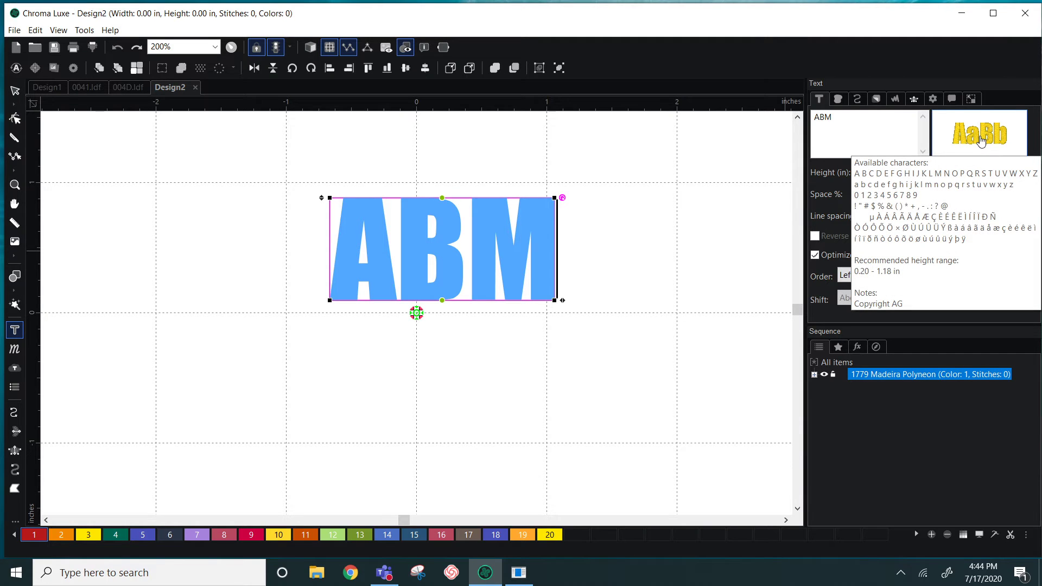
left_click(972, 149)
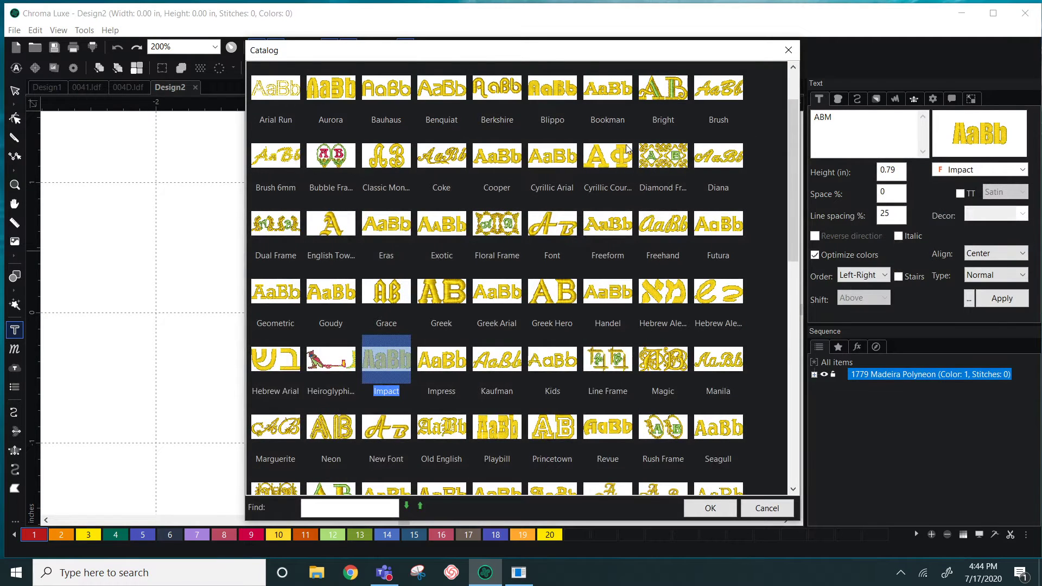
scroll(626, 146, "down", 3)
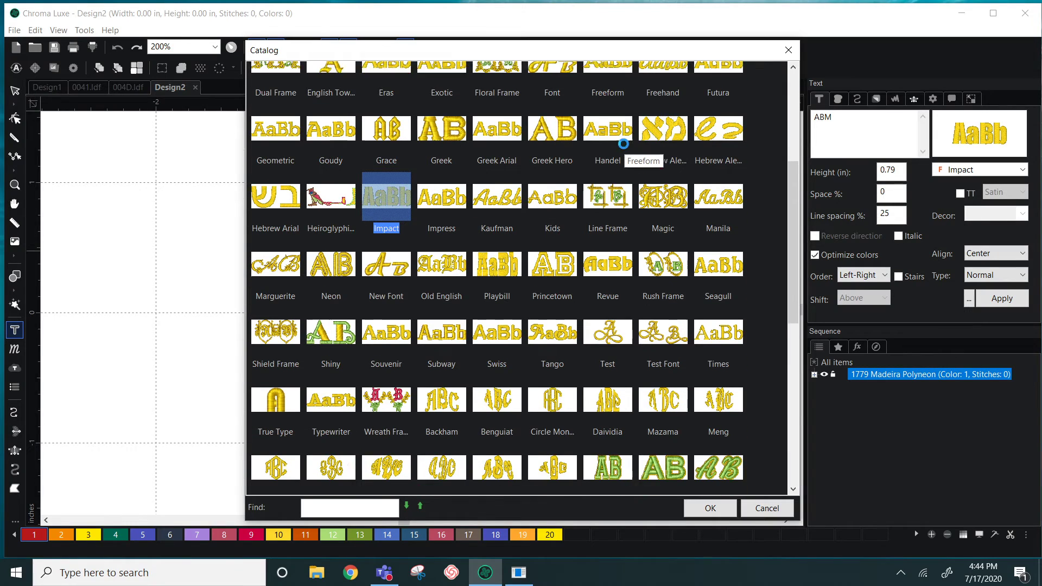
scroll(624, 145, "down", 2)
scroll(624, 144, "up", 2)
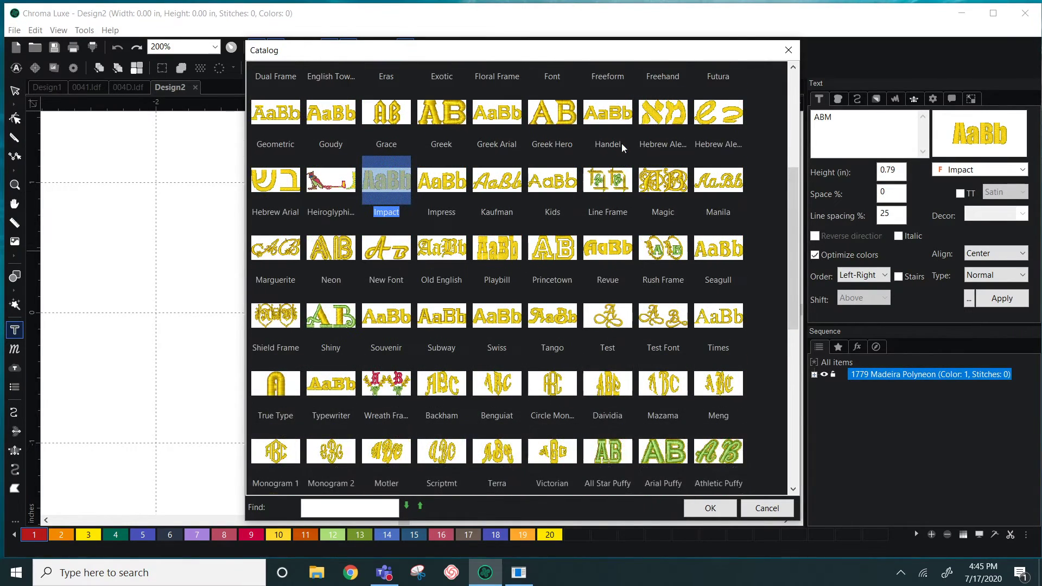
scroll(621, 144, "up", 2)
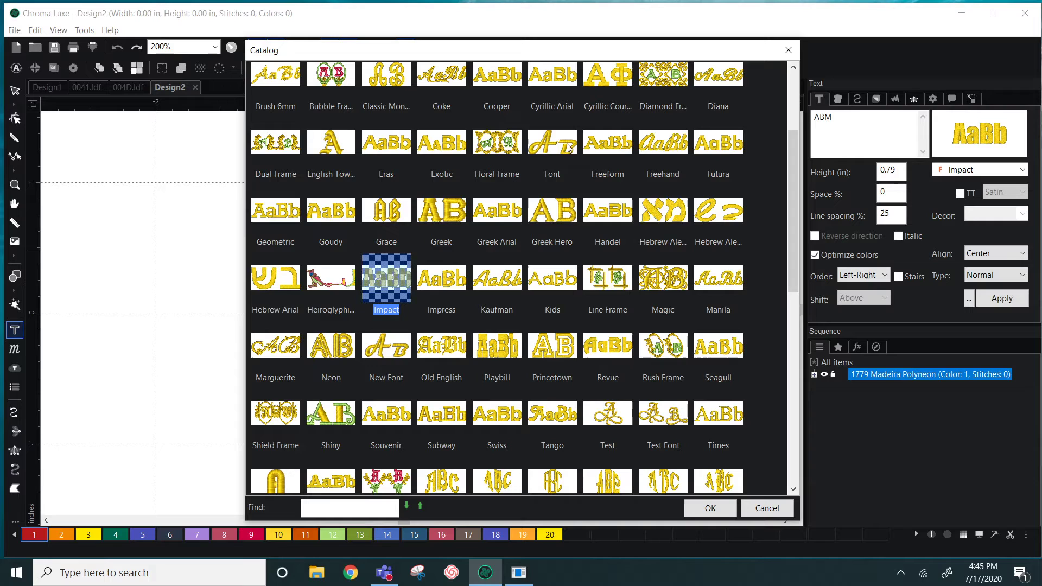
left_click(568, 147)
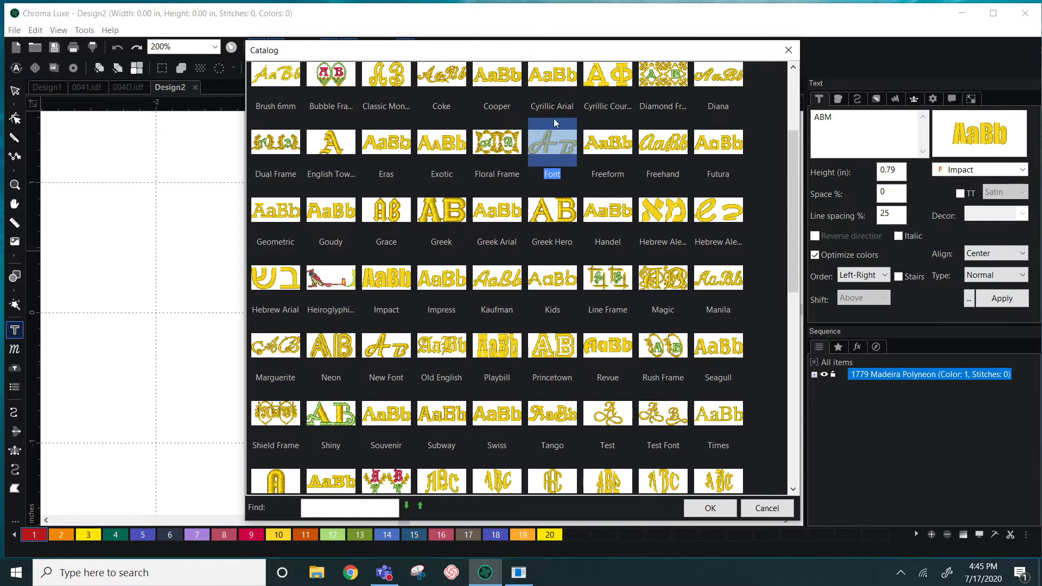
left_click(710, 508)
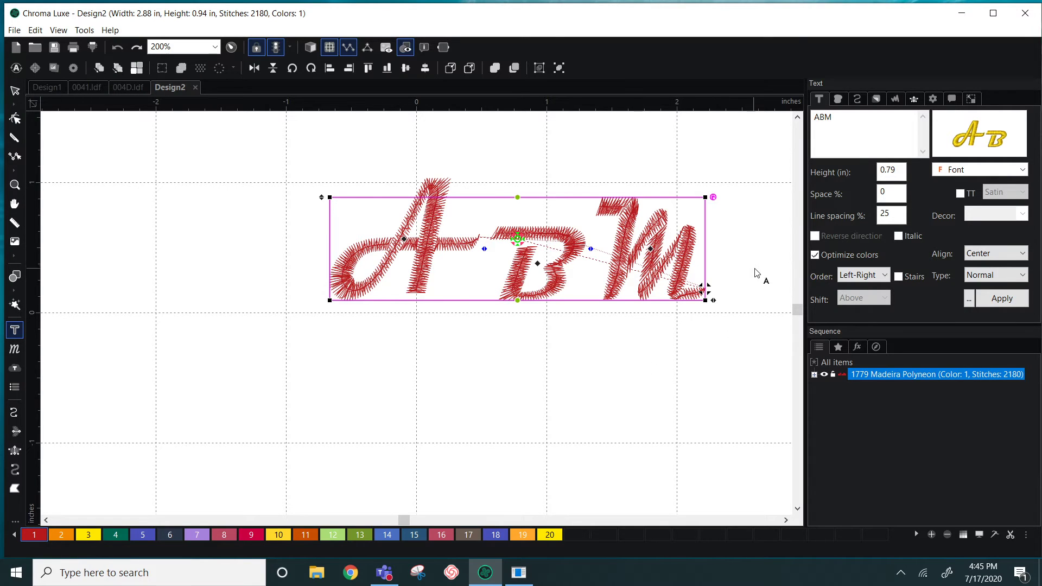
Drag the ABM lettering about 0.61 in to the left with the Select tool.
left_click(14, 91)
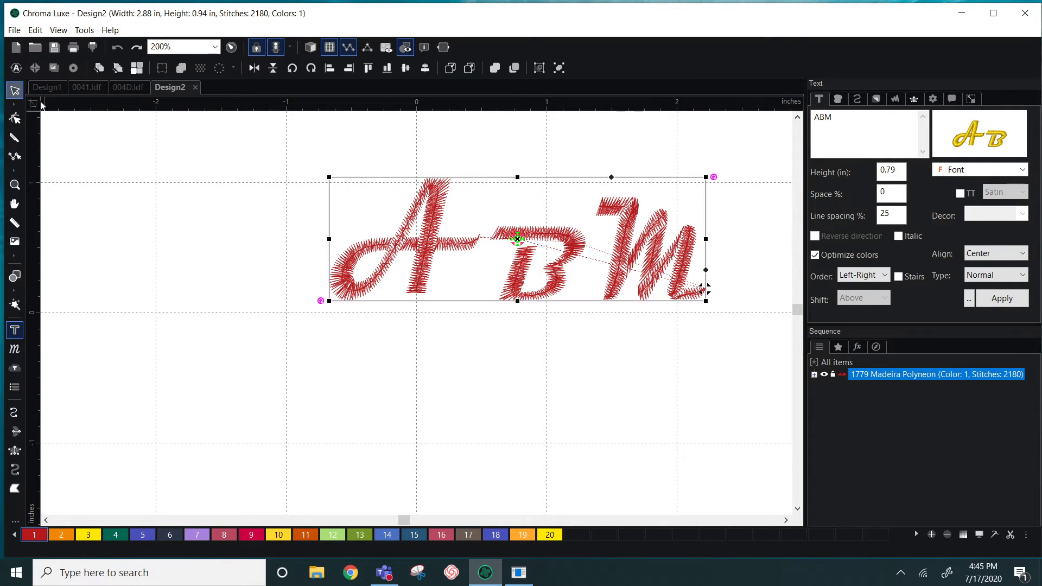
left_click_drag(573, 240, 493, 252)
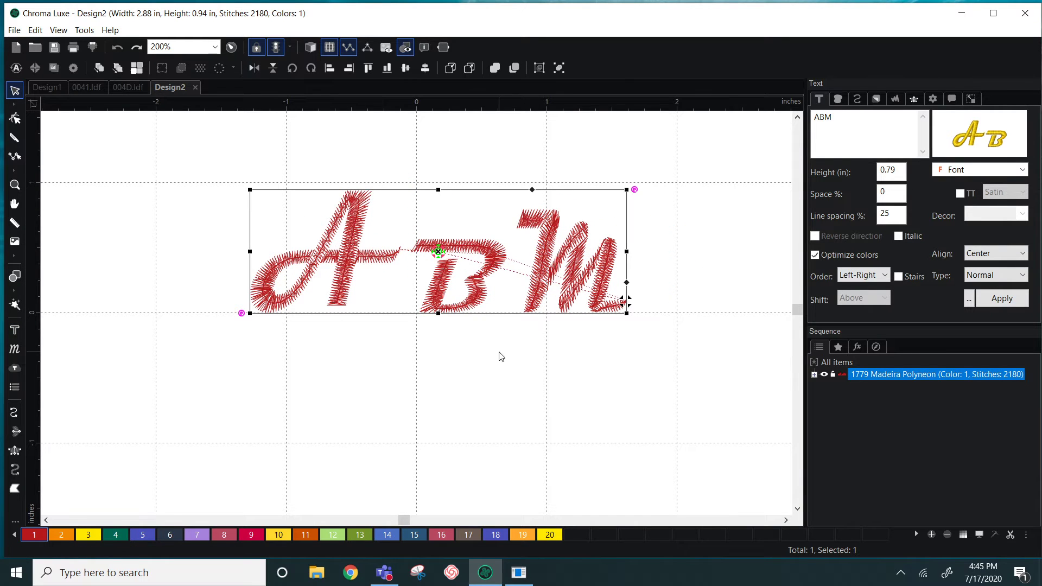
Reopen the Font Editor, open the B glyph (0042.ldf), and stretch it to 1.58 × 1.38 in.
left_click(84, 30)
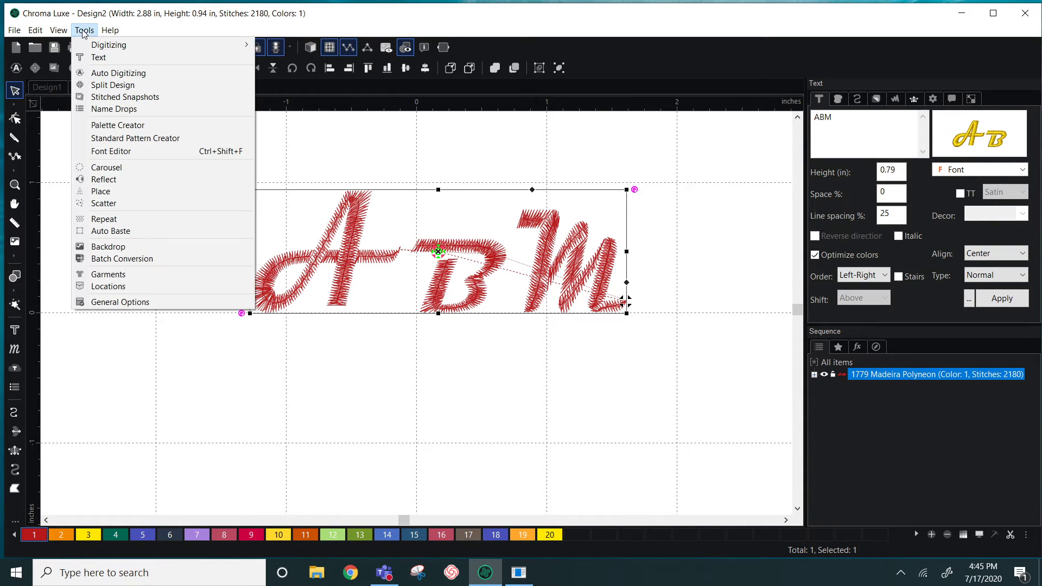
left_click(123, 151)
double_click(461, 122)
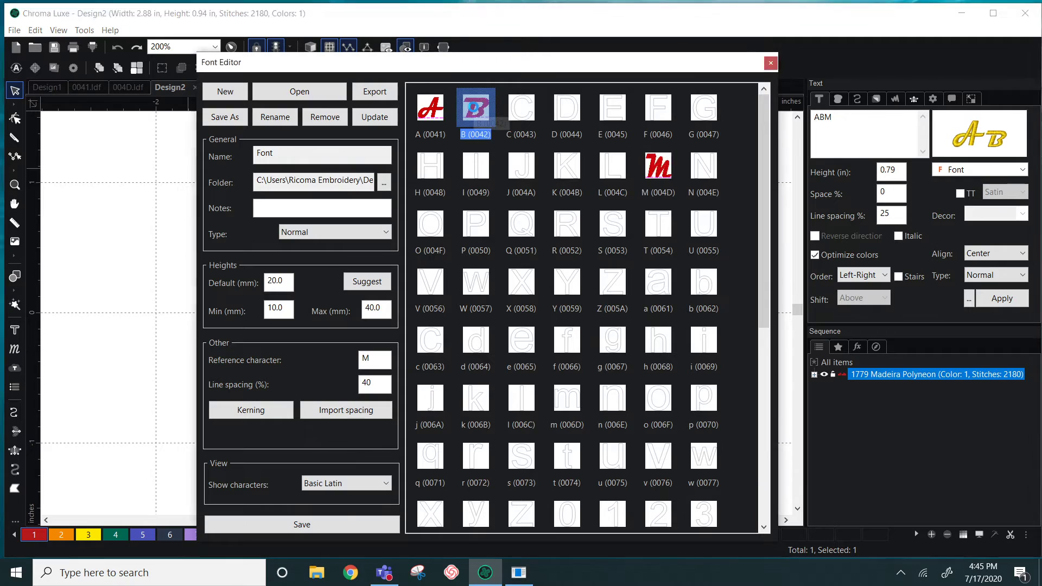
left_click_drag(464, 67, 924, 127)
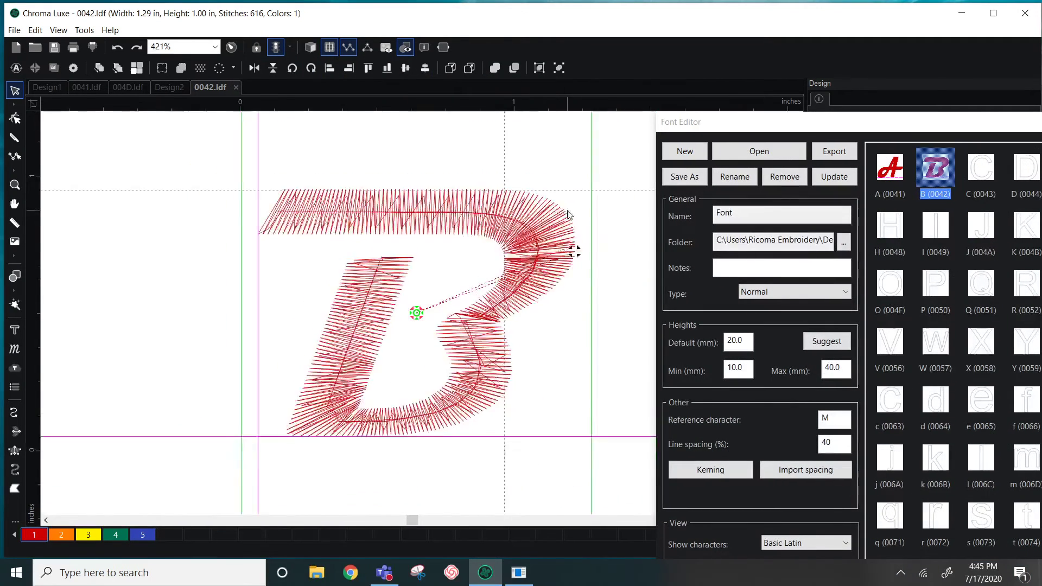
left_click_drag(320, 269, 593, 431)
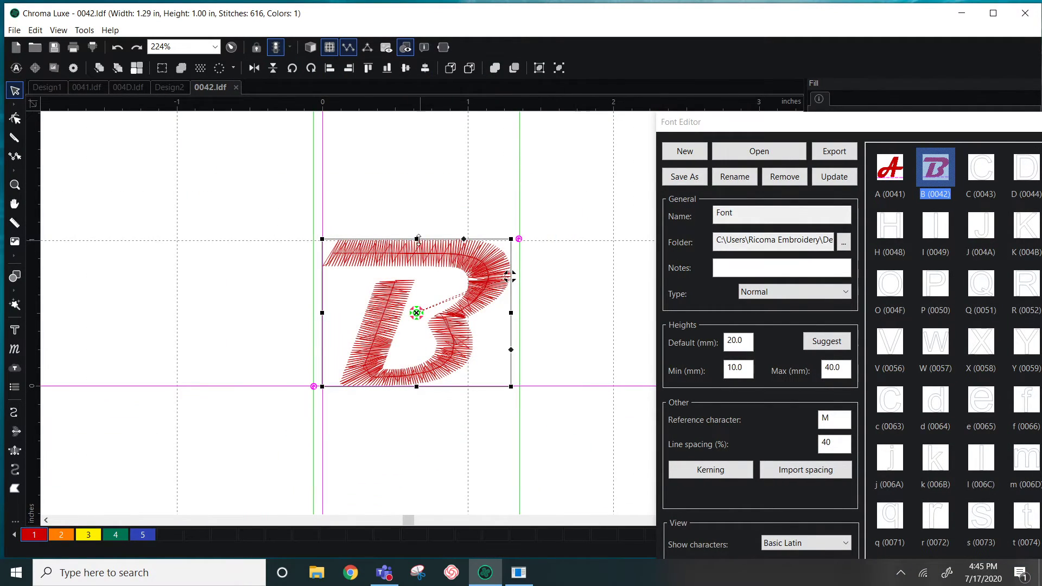
left_click_drag(417, 239, 561, 278)
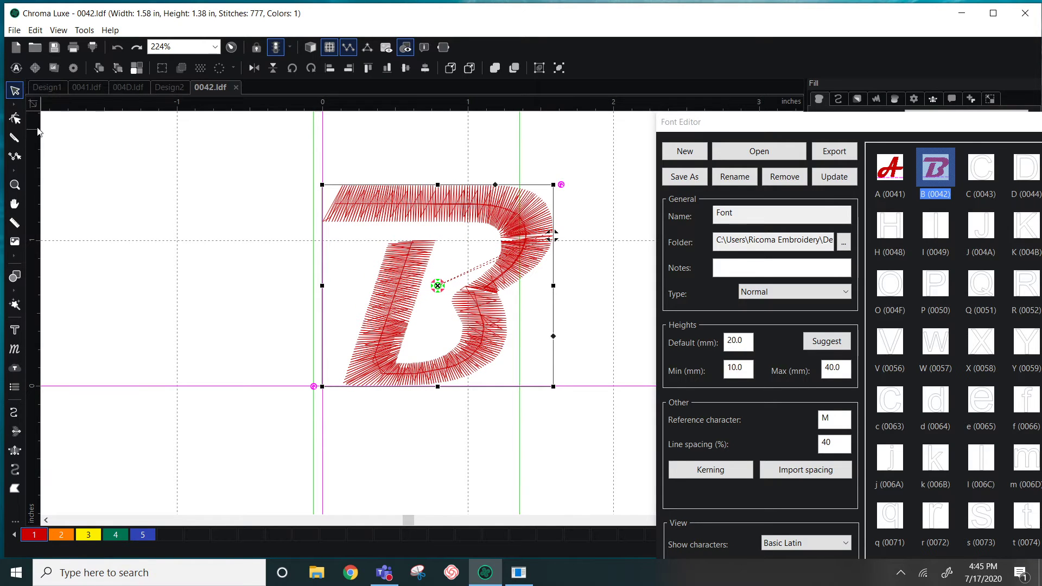
Select the B's outline, then its upper stroke, in node-editing mode.
left_click(15, 118)
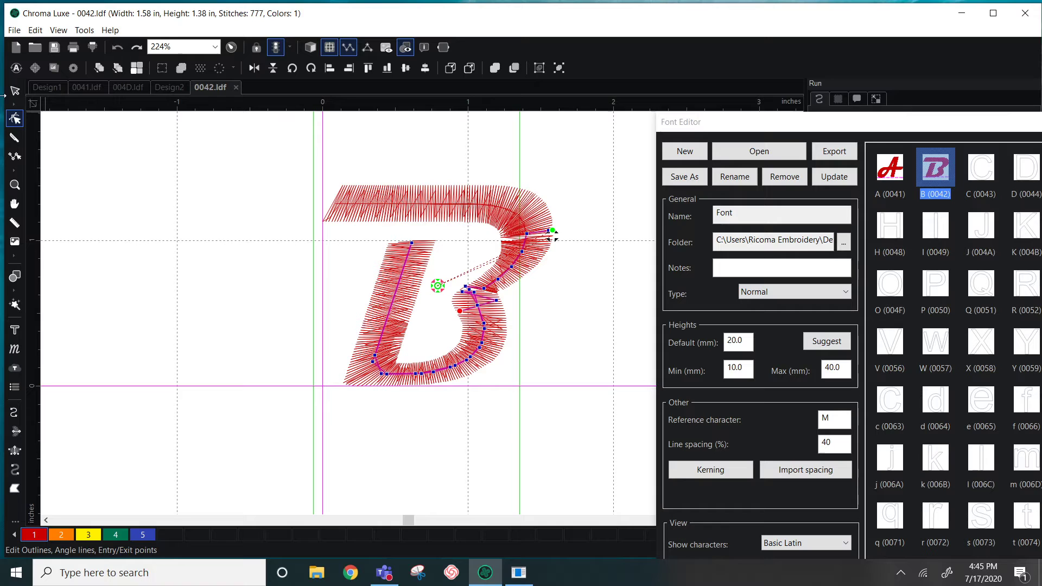
key("ctrl+a")
key("Escape")
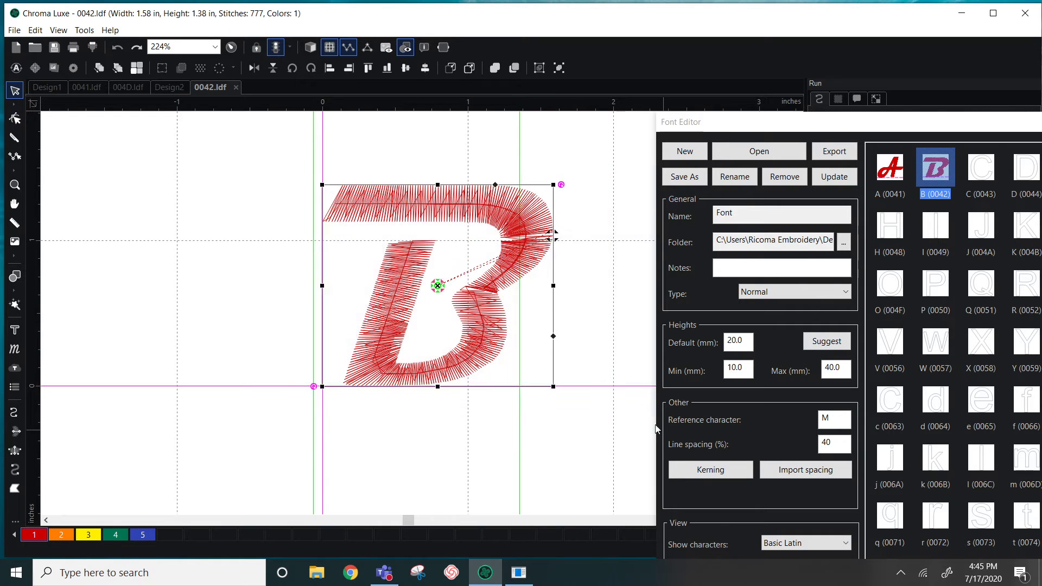
right_click(419, 199)
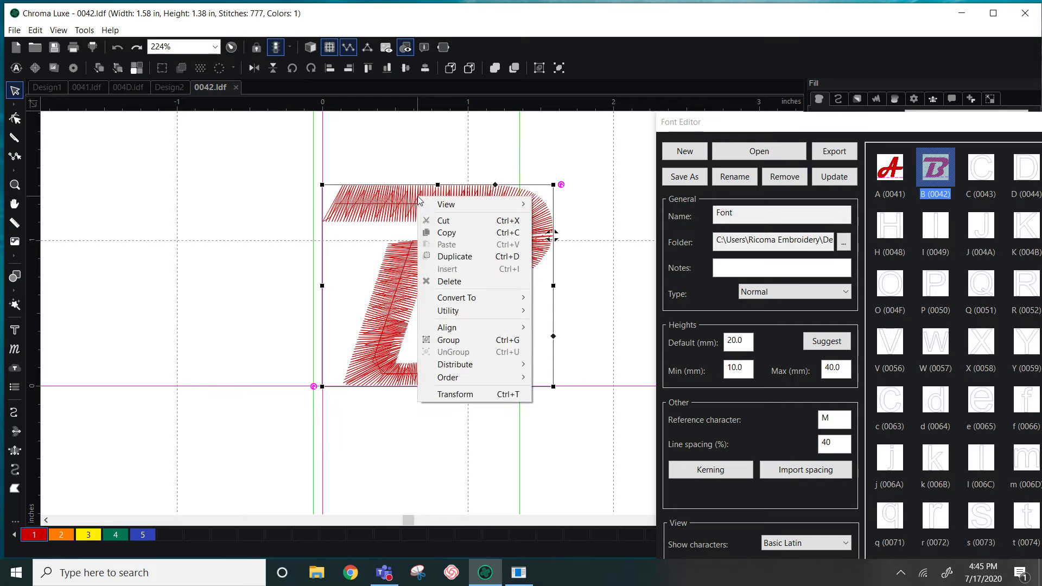
left_click(233, 202)
left_click(15, 118)
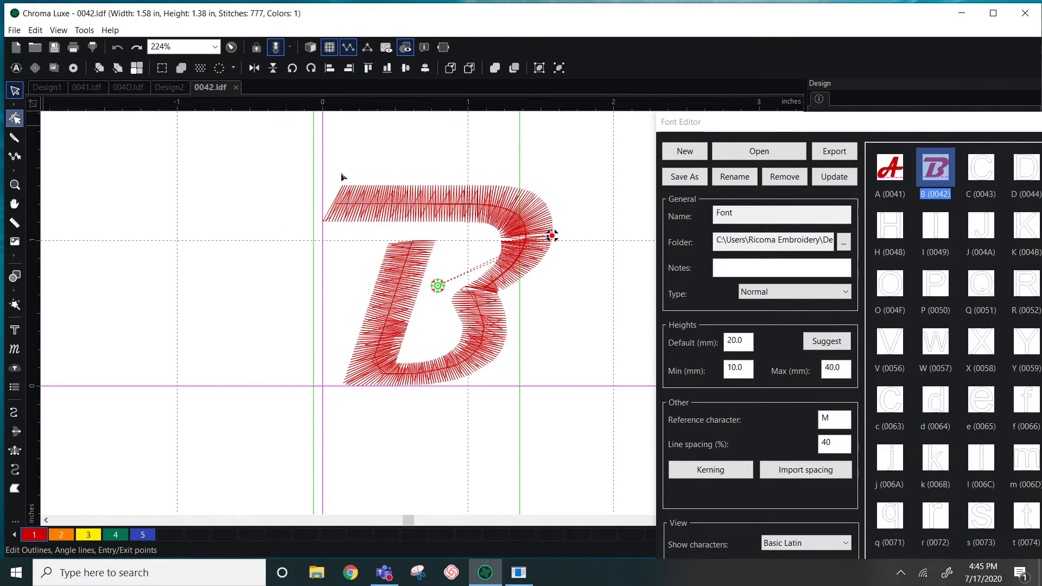
left_click(422, 206)
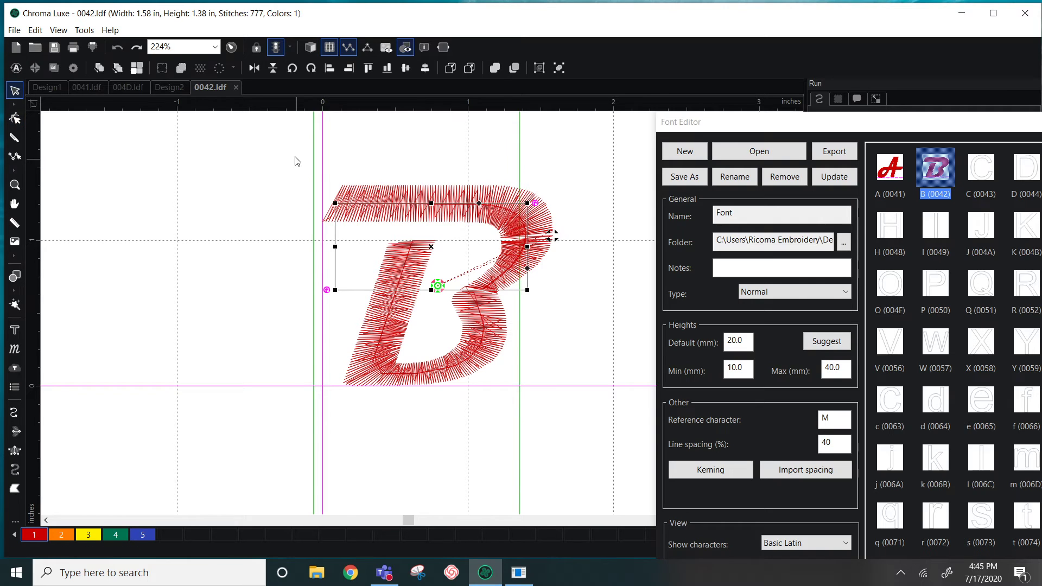
Drag the lower stroke's top-right node to curve it into the upper bar (822 stitches).
left_click(17, 120)
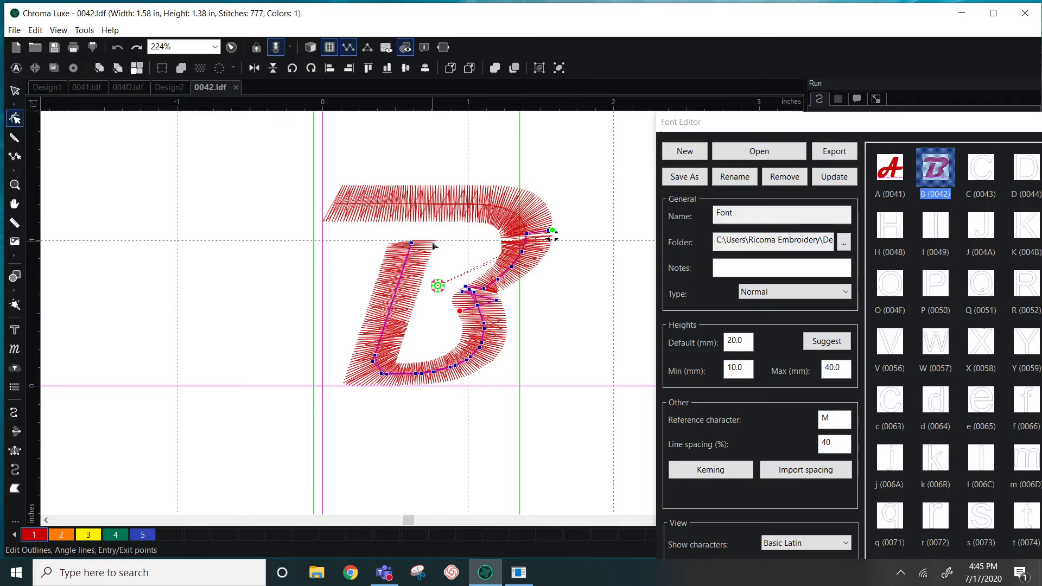
left_click(435, 246)
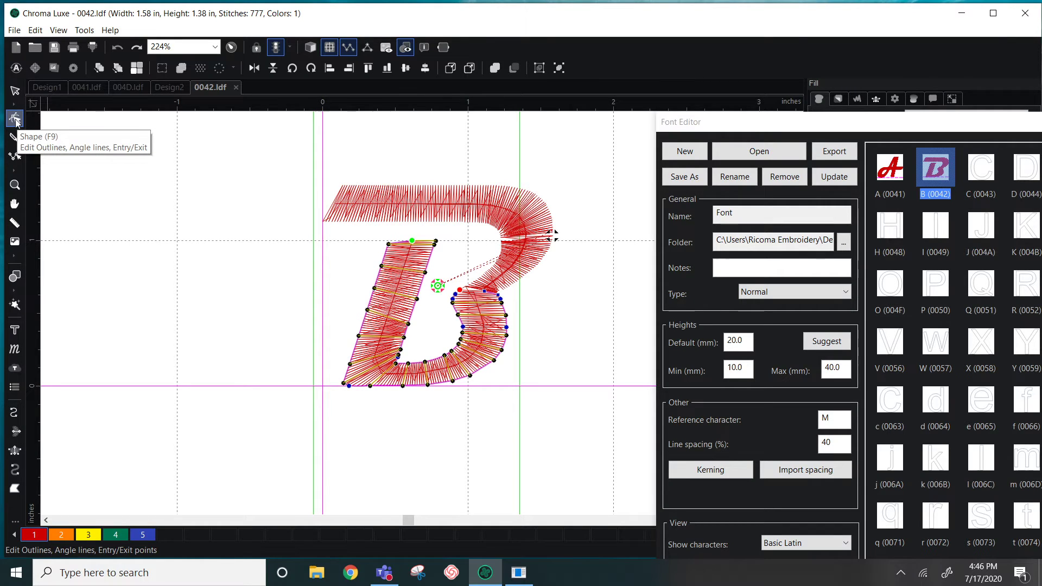
left_click(15, 119)
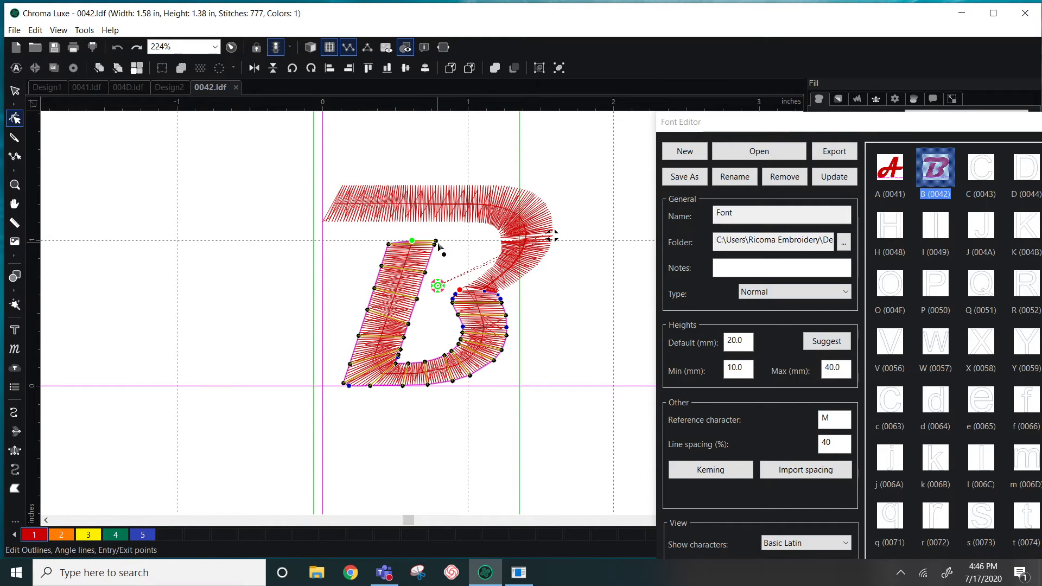
left_click(437, 243)
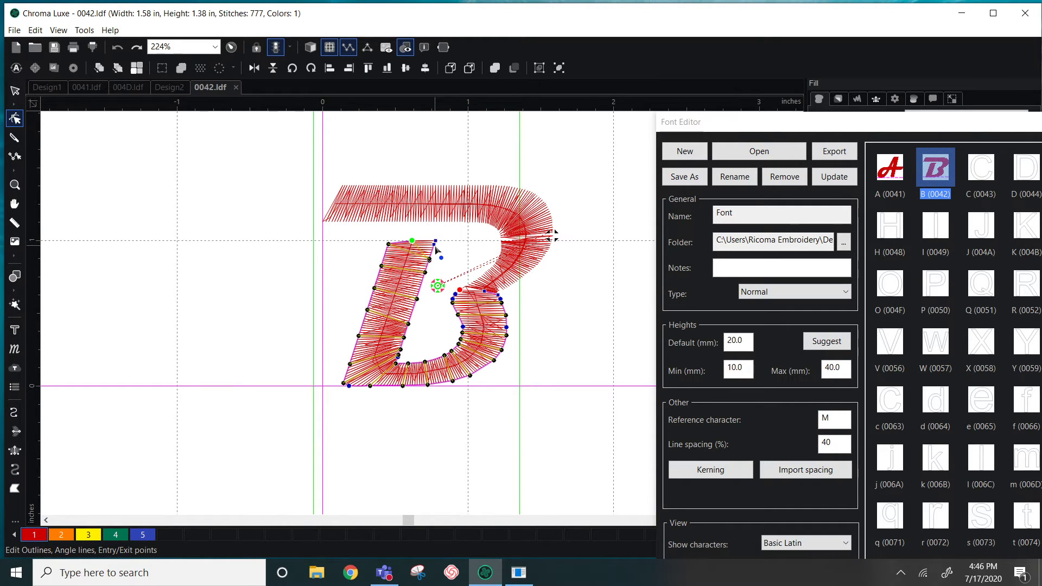
left_click_drag(437, 247, 460, 233)
left_click_drag(459, 234, 459, 232)
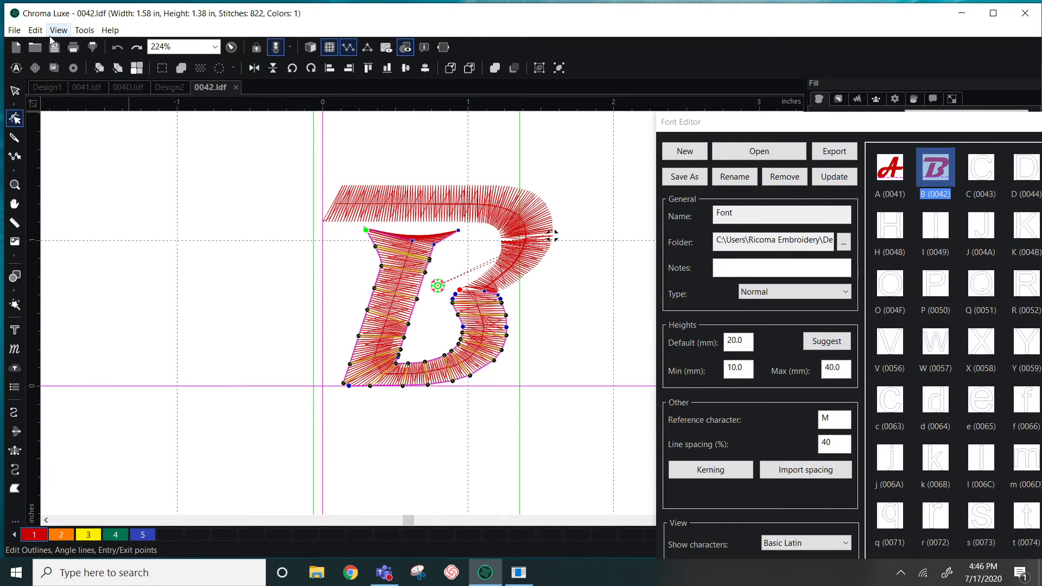
double_click(706, 122)
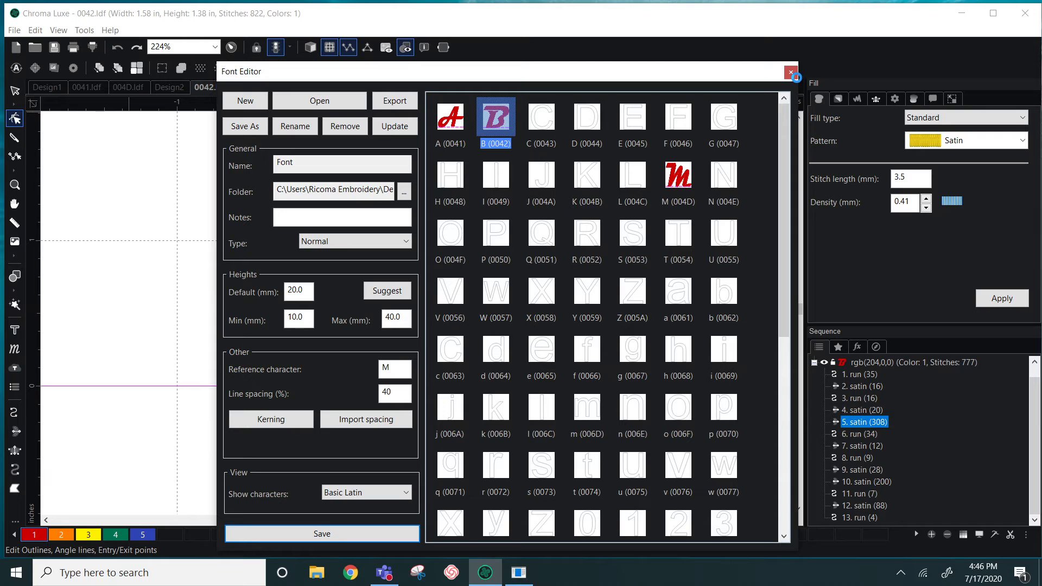
Close the Font Editor window.
left_click(791, 72)
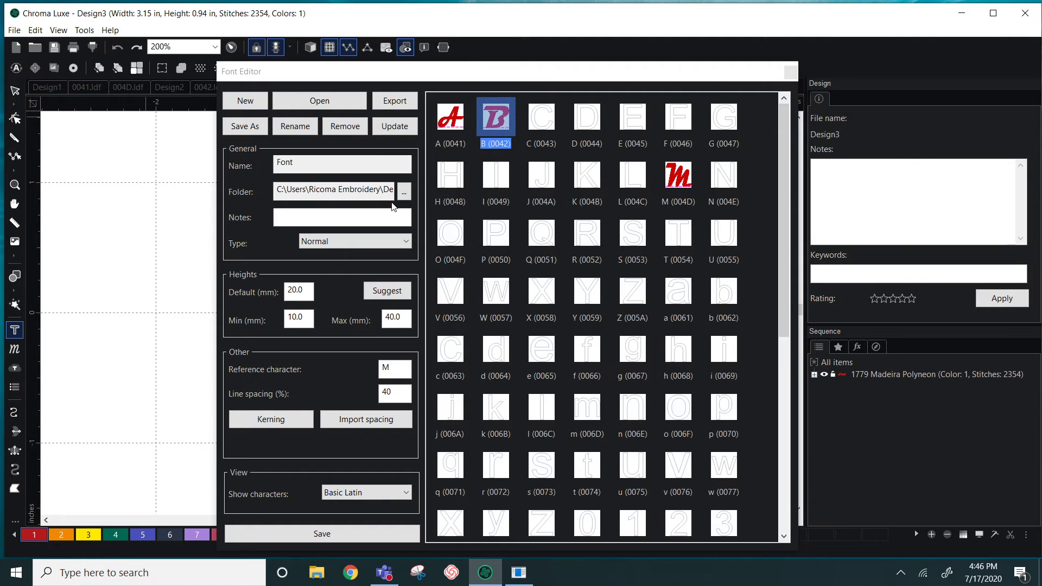
Create a new font named 'Beach' generated from the Beach Free TrueType font.
left_click(245, 101)
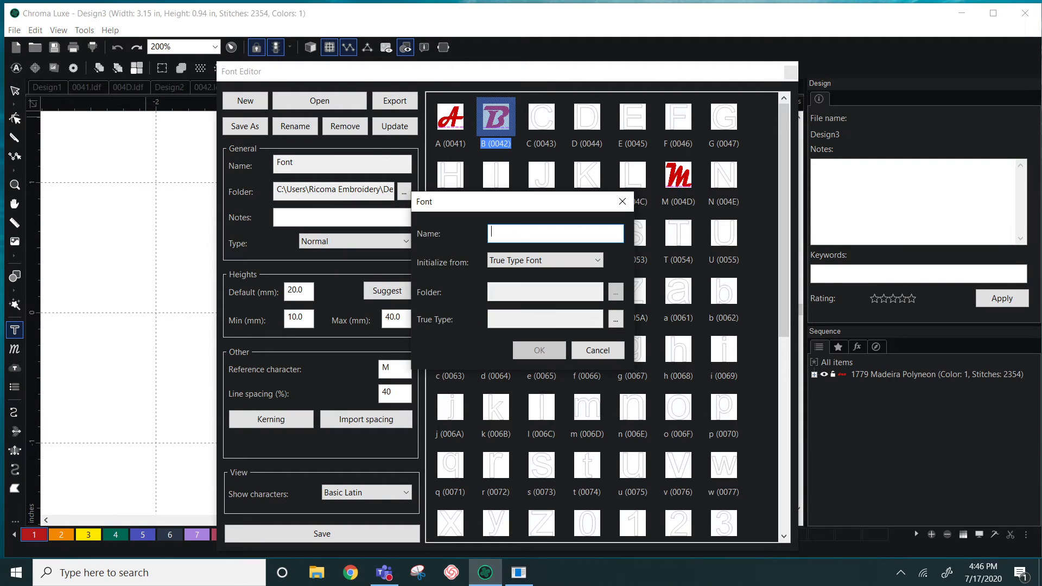
type("Beach")
left_click(505, 322)
left_click(505, 331)
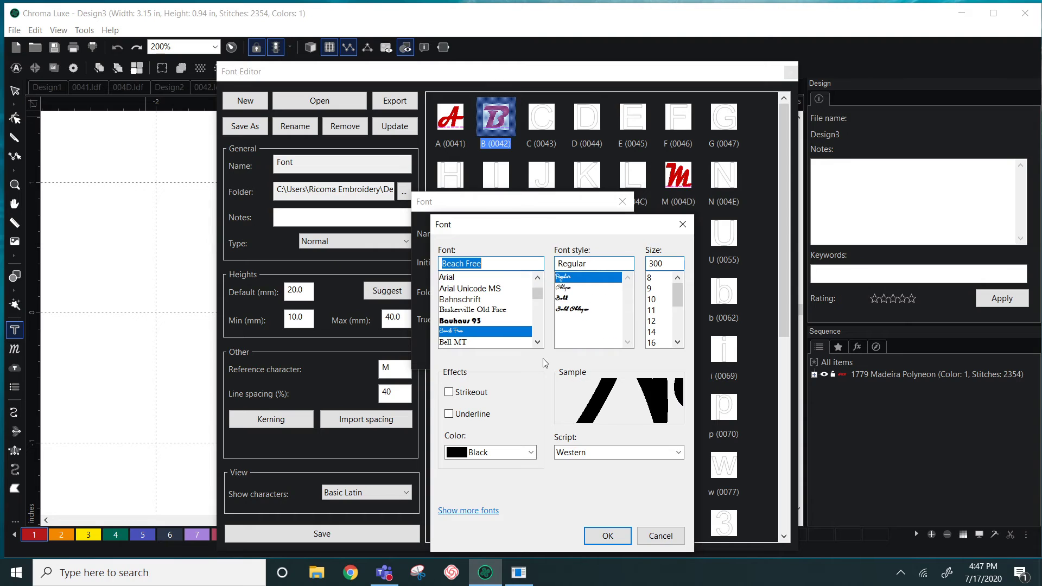
key("Return")
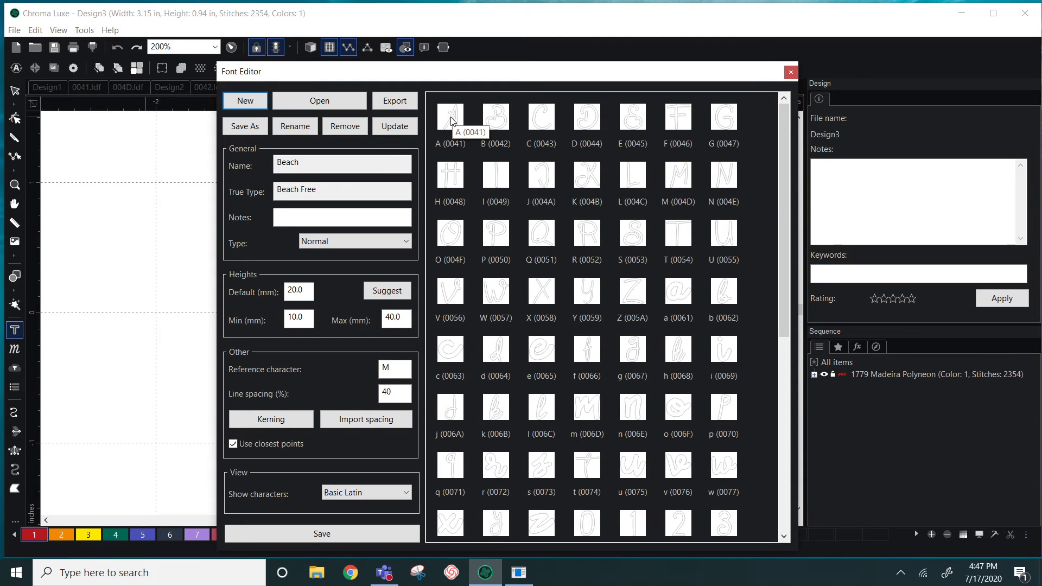
Open the Beach font's A glyph on the canvas.
left_click_drag(471, 73, 653, 40)
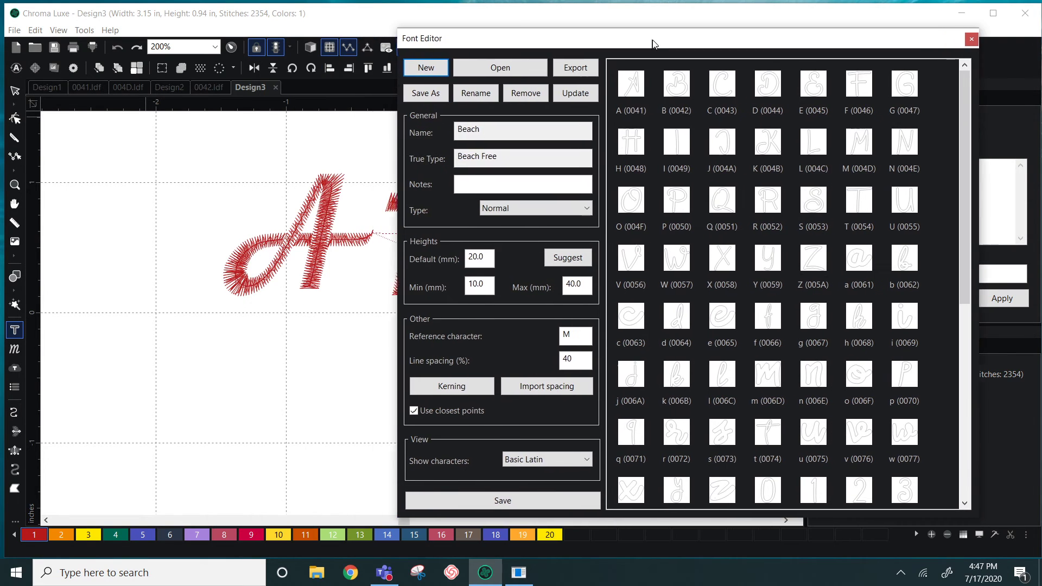
double_click(633, 84)
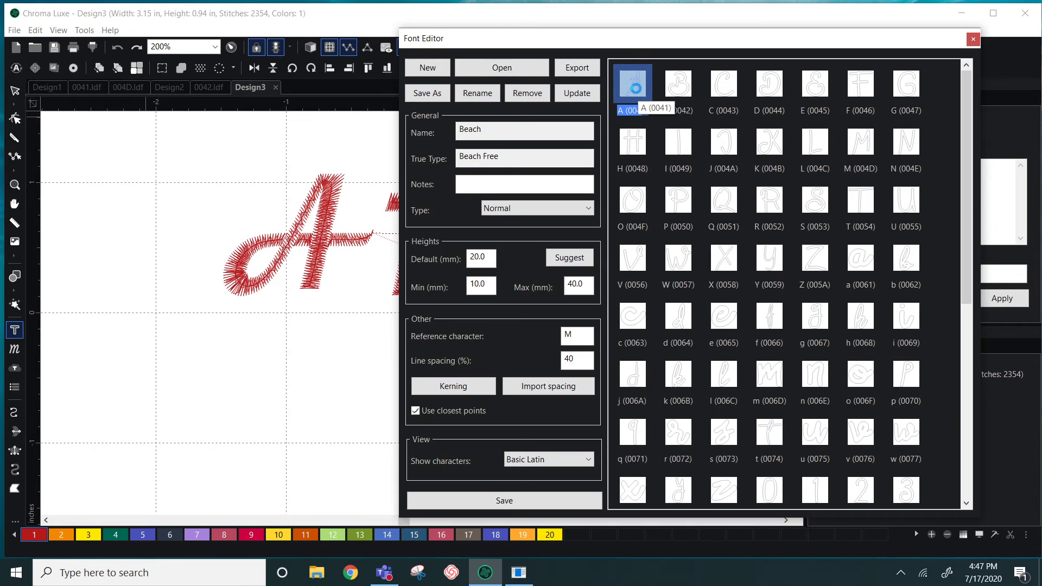
left_click_drag(542, 38, 739, 40)
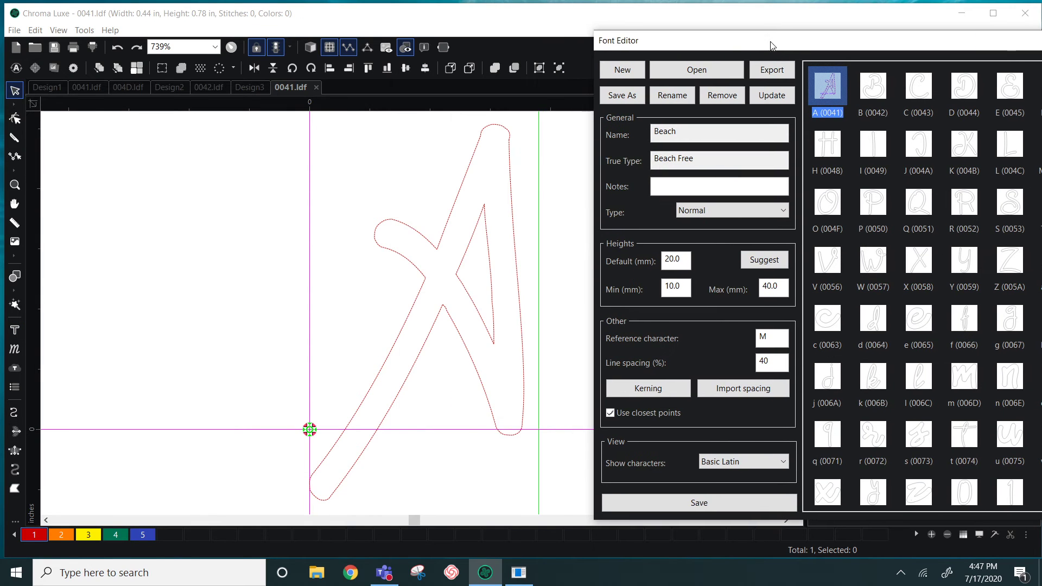
scroll(478, 253, "down", 2)
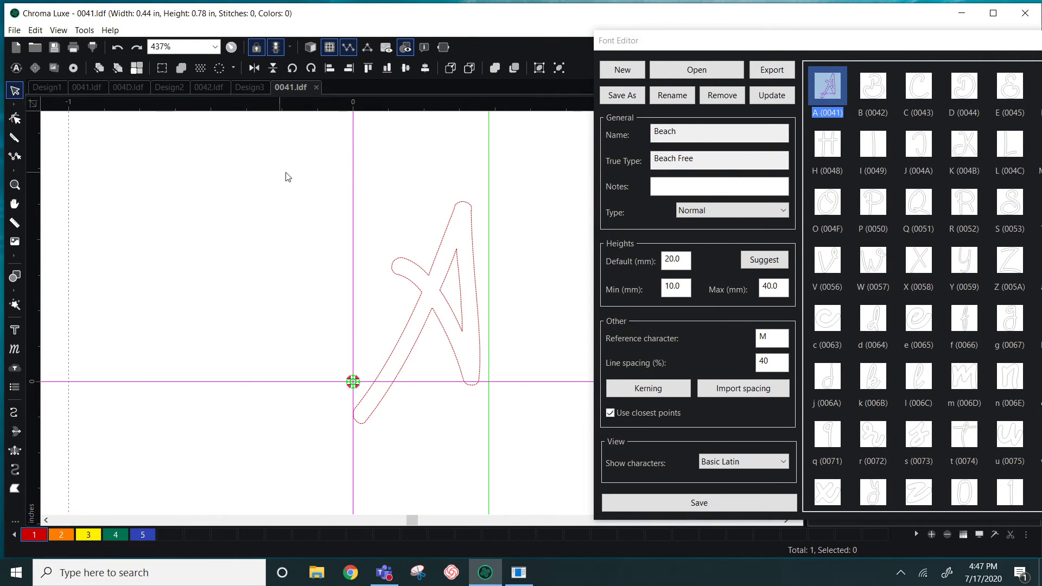
Convert the A outline to satin stitching and show its reshape nodes.
left_click_drag(288, 164, 432, 440)
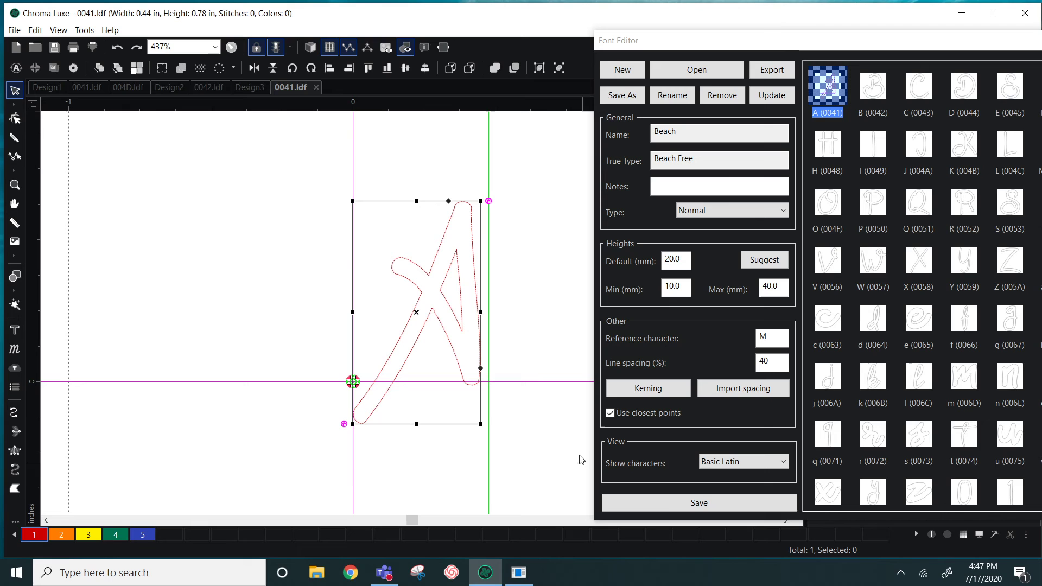
right_click(452, 261)
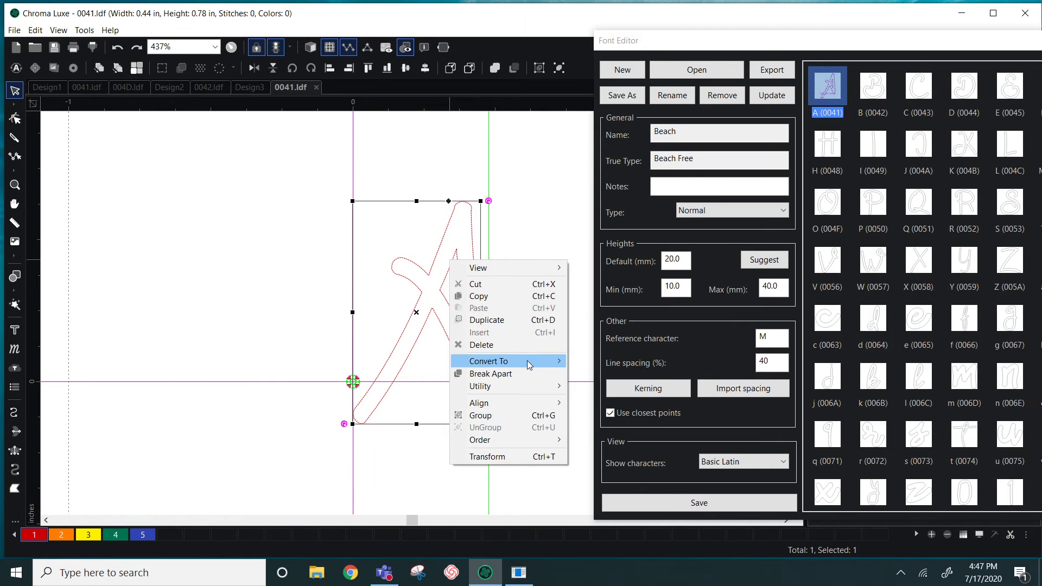
mouse_move(526, 365)
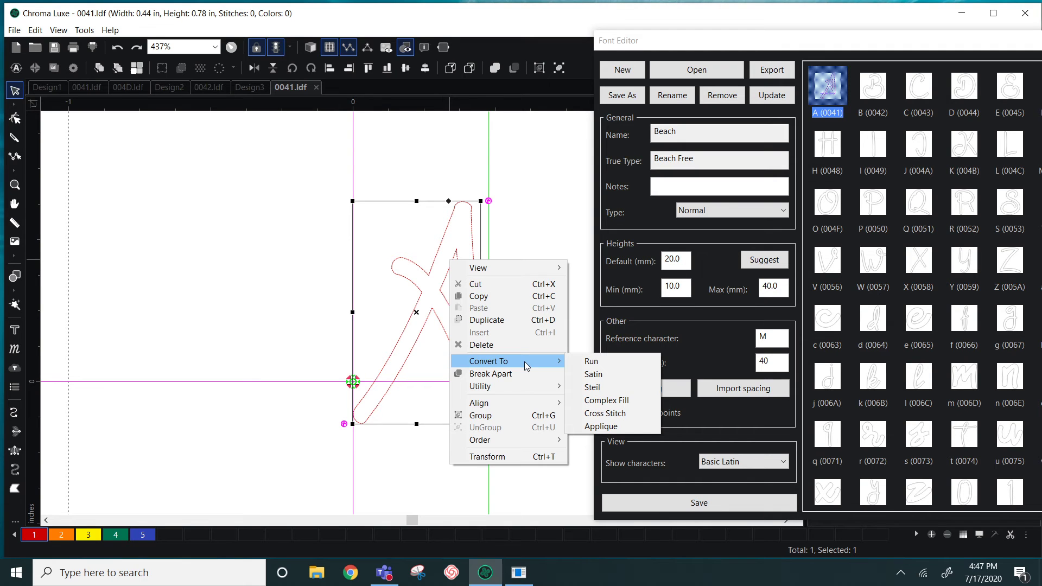
left_click(604, 374)
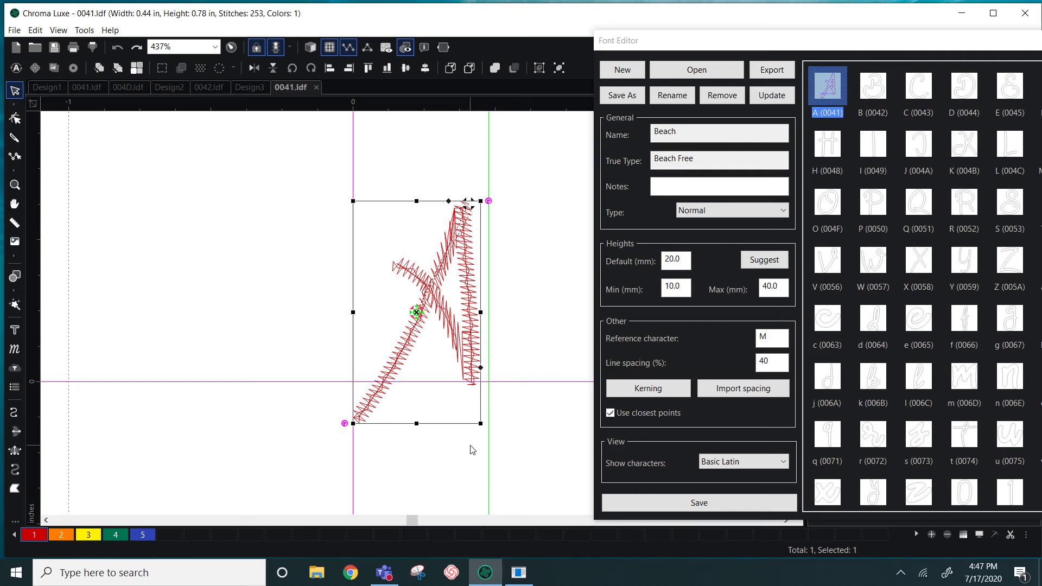
left_click(15, 117)
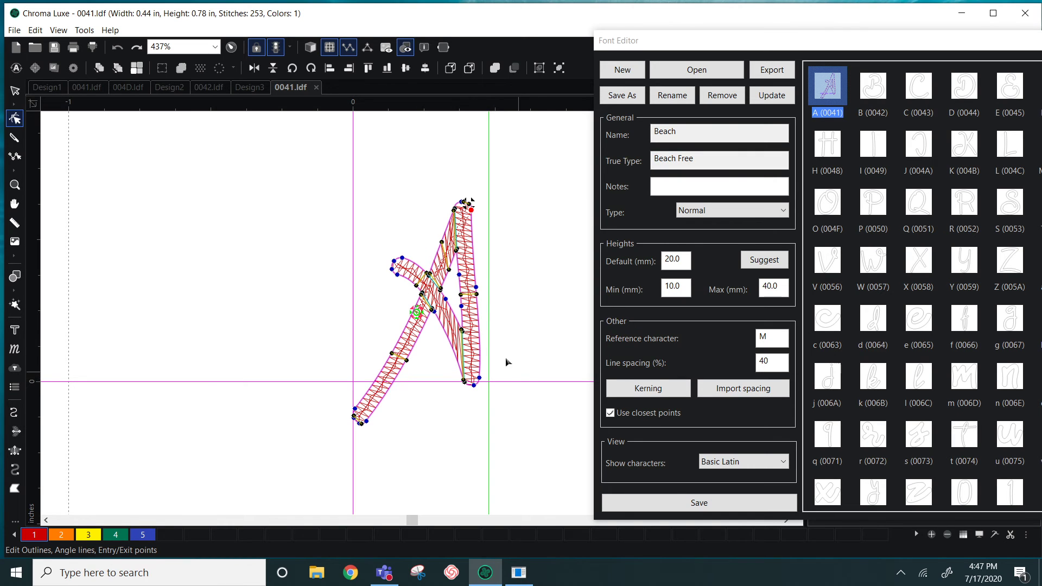
Set the A's satin fill density to 0.3 mm and apply it.
left_click(15, 90)
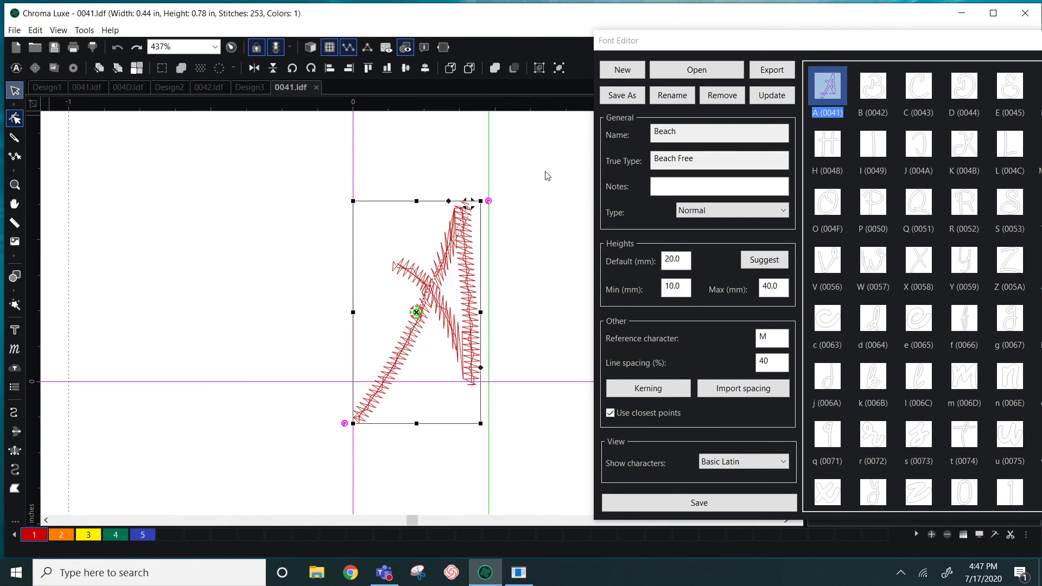
left_click_drag(683, 43, 677, 322)
left_click(927, 208)
left_click(926, 208)
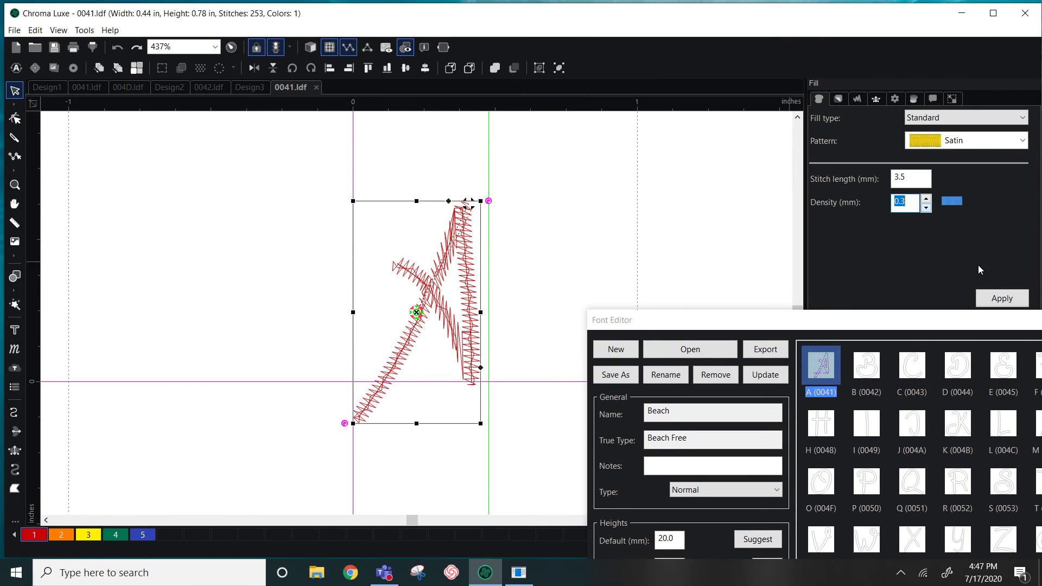
left_click(1002, 298)
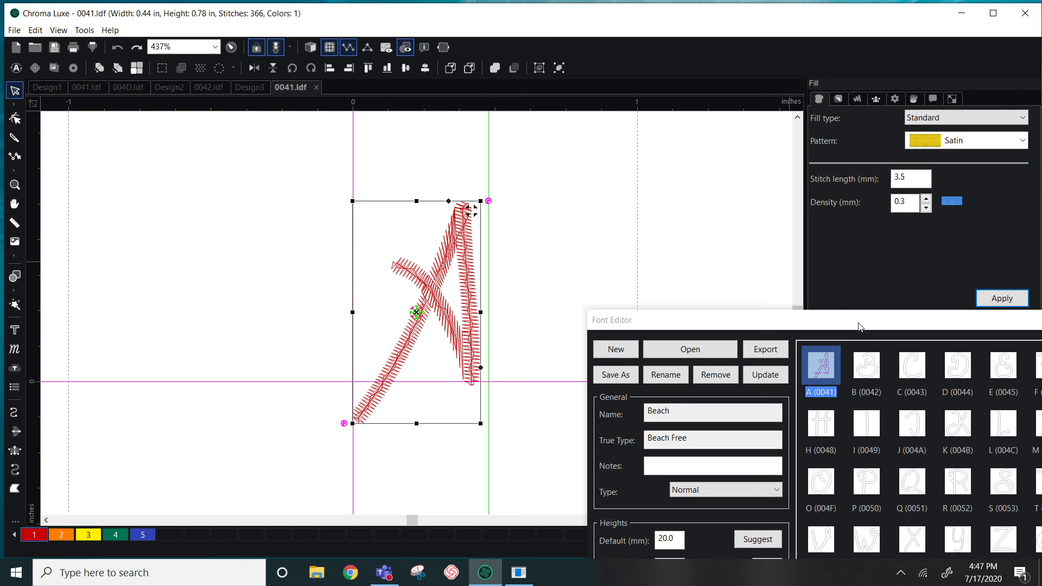
Save the A glyph and update it in the Beach font.
left_click_drag(859, 325, 738, 49)
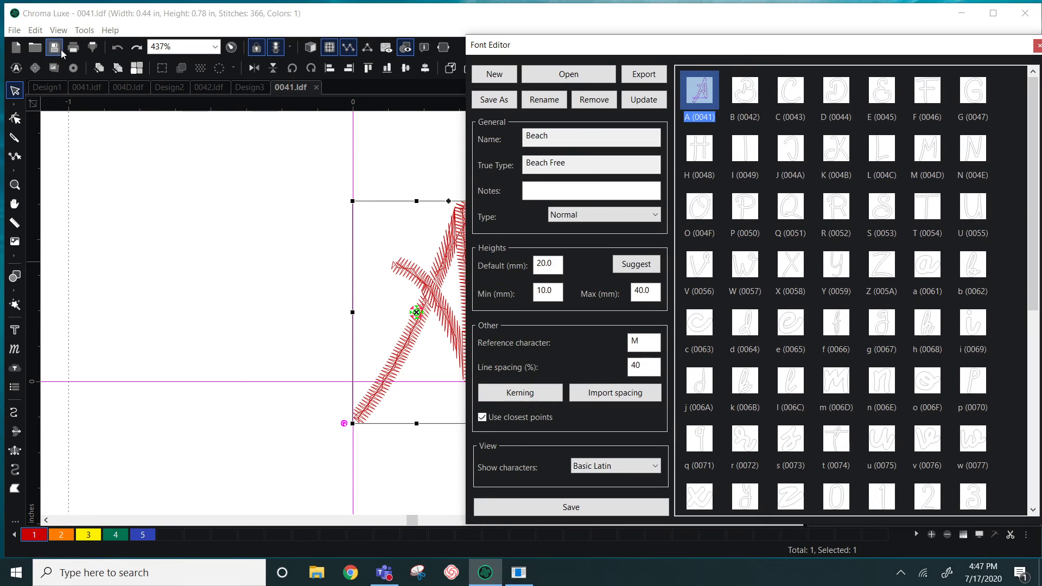
left_click(54, 49)
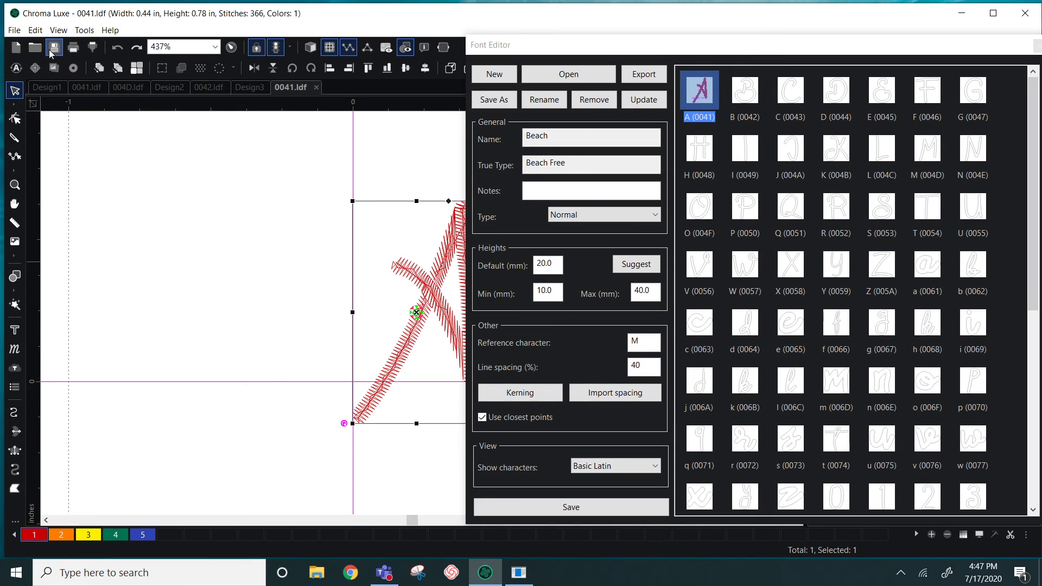
left_click(650, 100)
Open the M glyph (004D) and convert its outline to a run stitch.
double_click(939, 157)
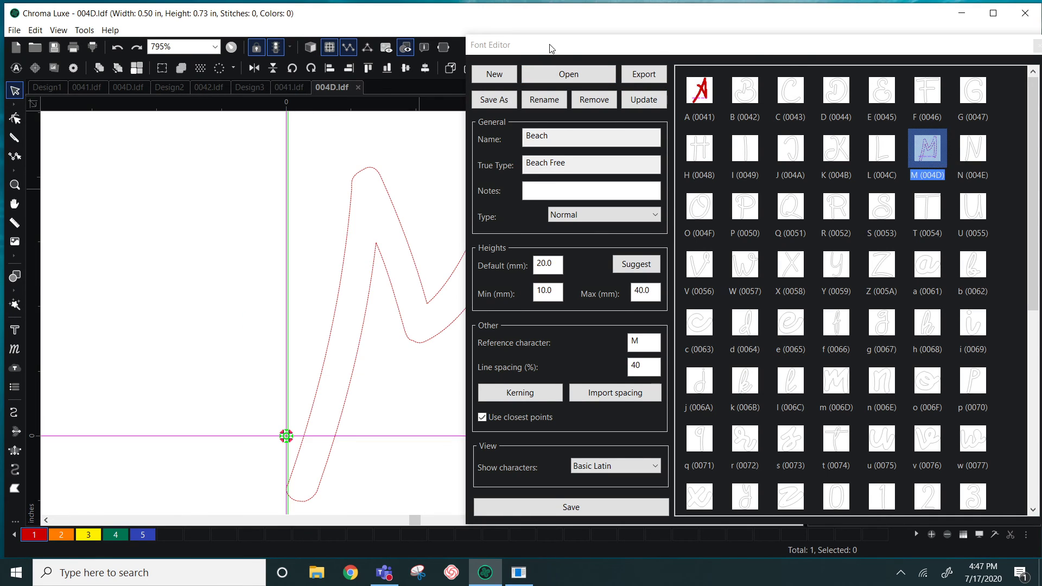
left_click_drag(549, 46, 730, 77)
scroll(415, 179, "down", 4)
left_click_drag(283, 168, 474, 401)
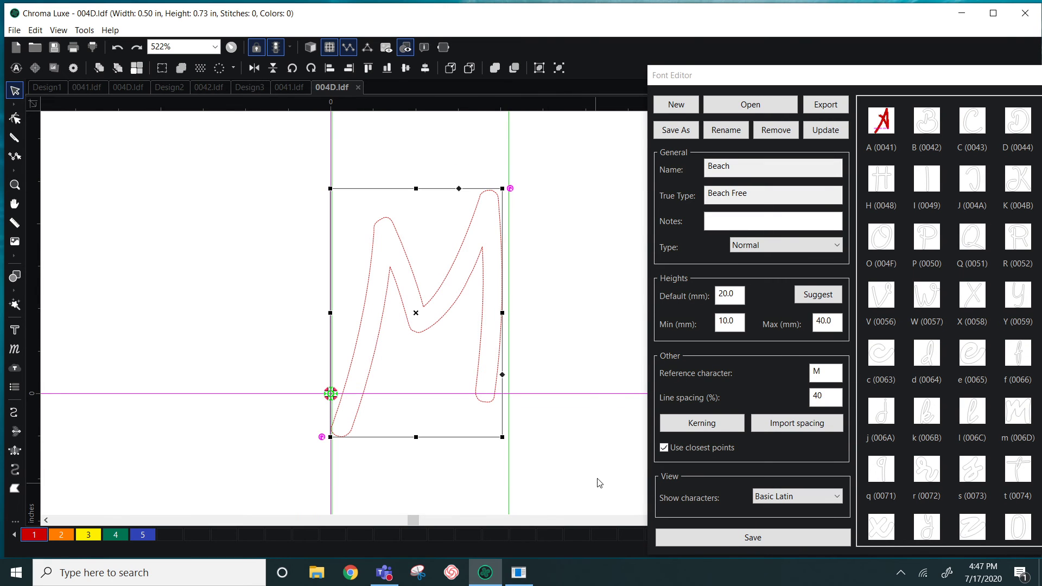
right_click(460, 249)
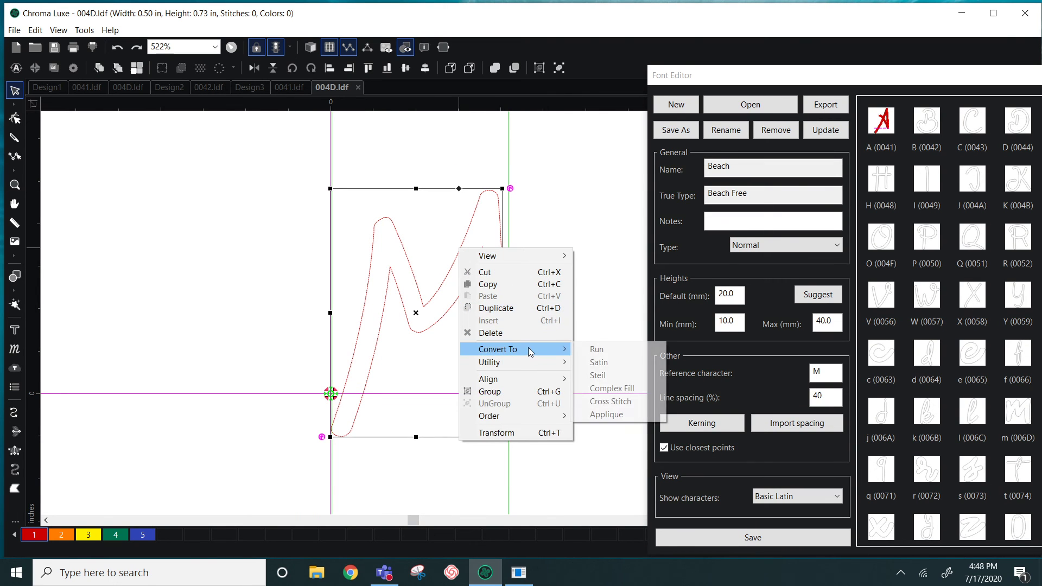
left_click(573, 350)
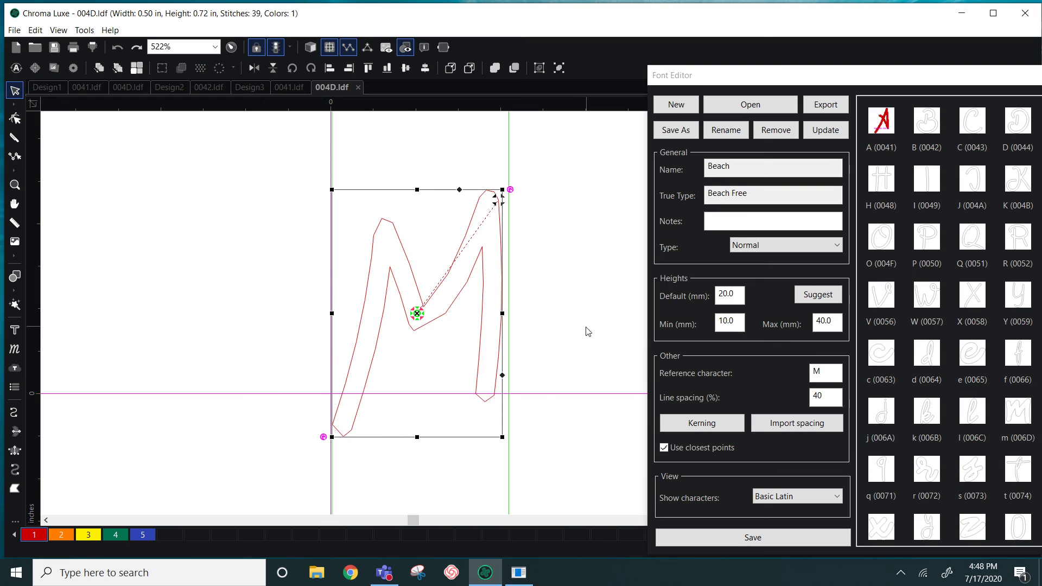
Save the M glyph and the Beach font, then close the Font Editor.
left_click(54, 47)
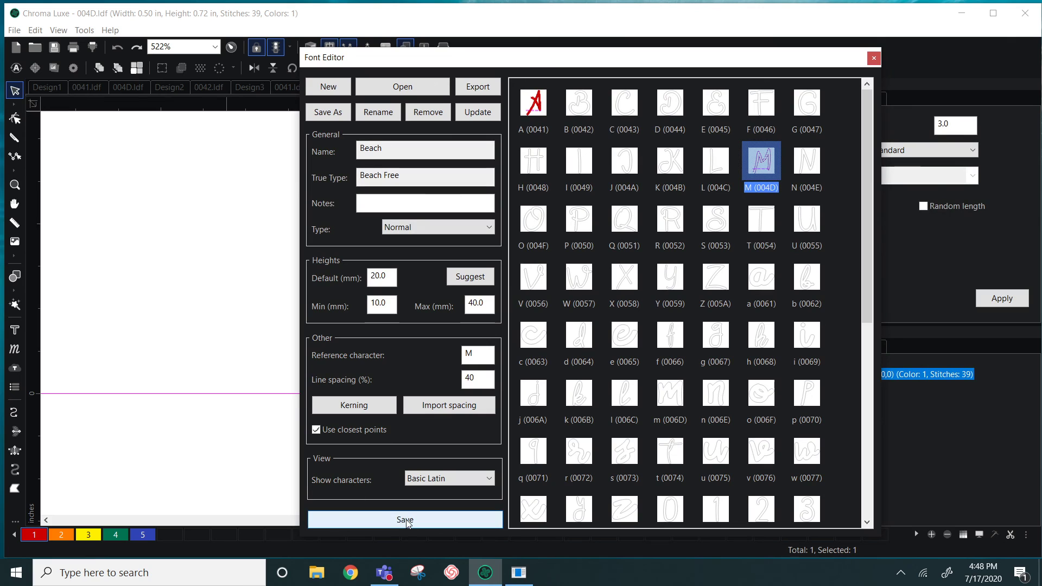
left_click(405, 520)
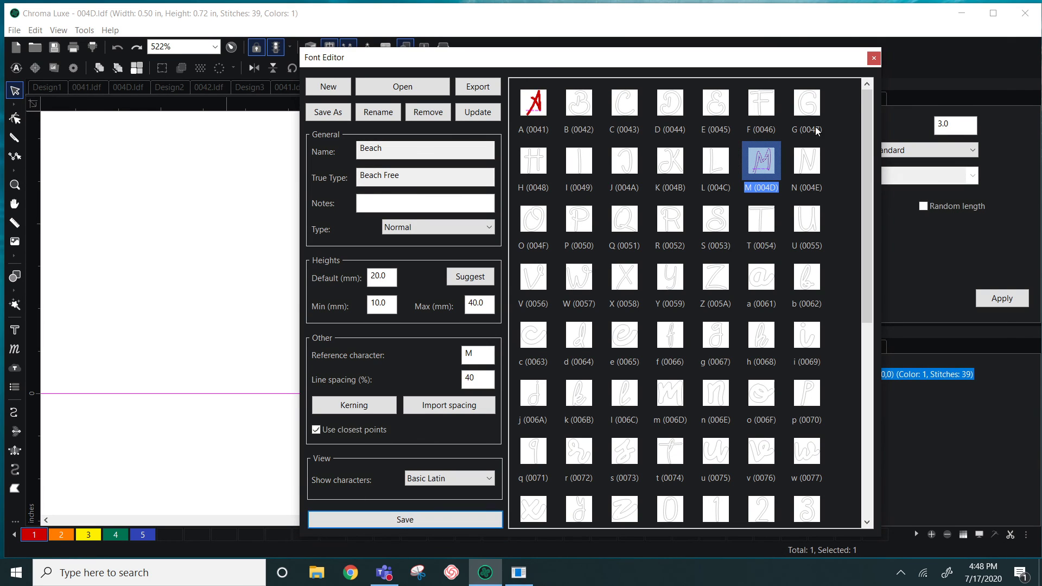
left_click(874, 59)
Start a new design and enter 'AM' as lettering.
left_click(14, 30)
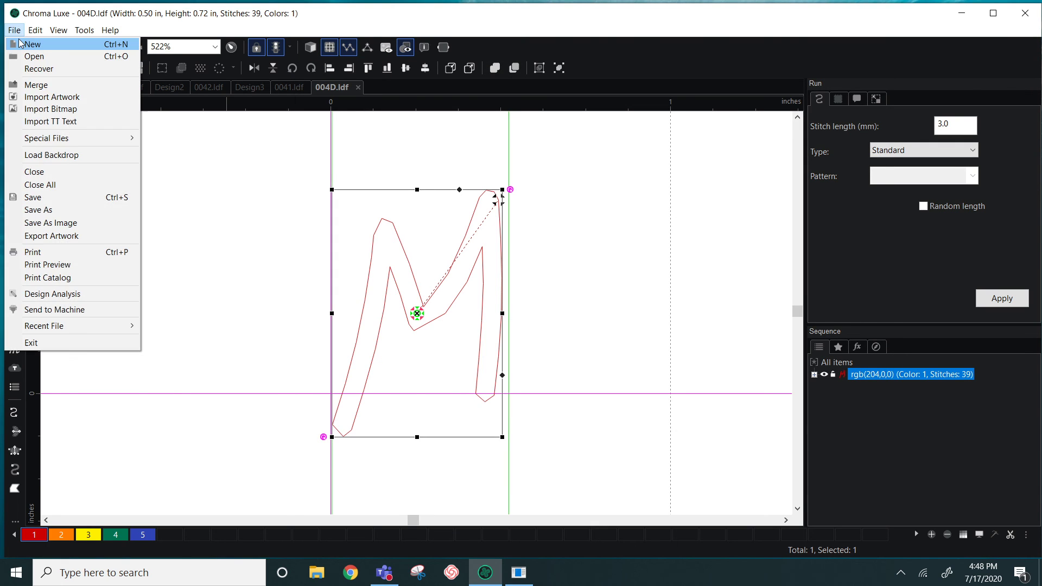
left_click(24, 39)
left_click(14, 330)
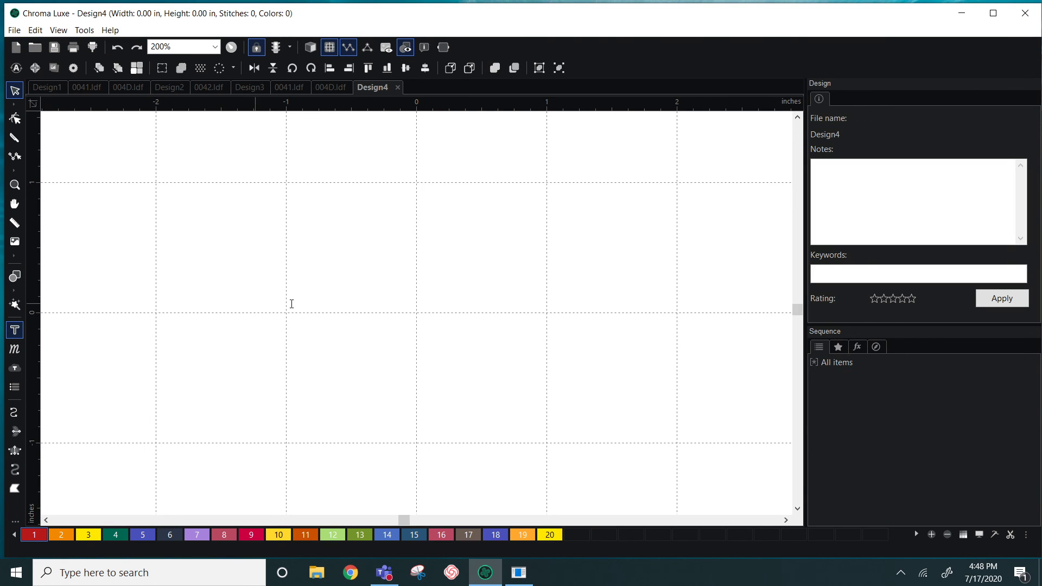
left_click(358, 294)
type("AM")
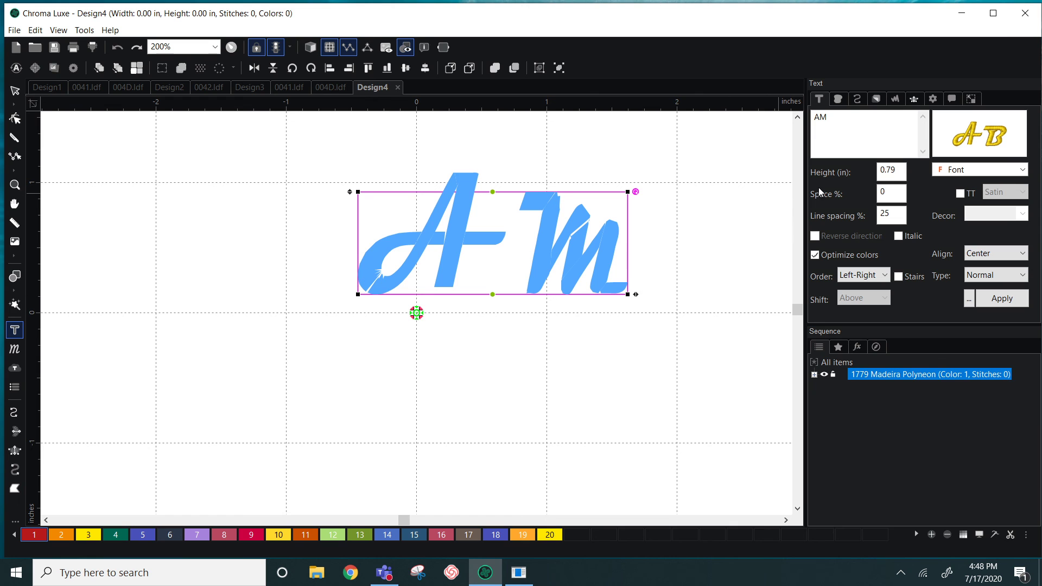
Apply the Beach font from the catalog to the AM lettering.
left_click(981, 135)
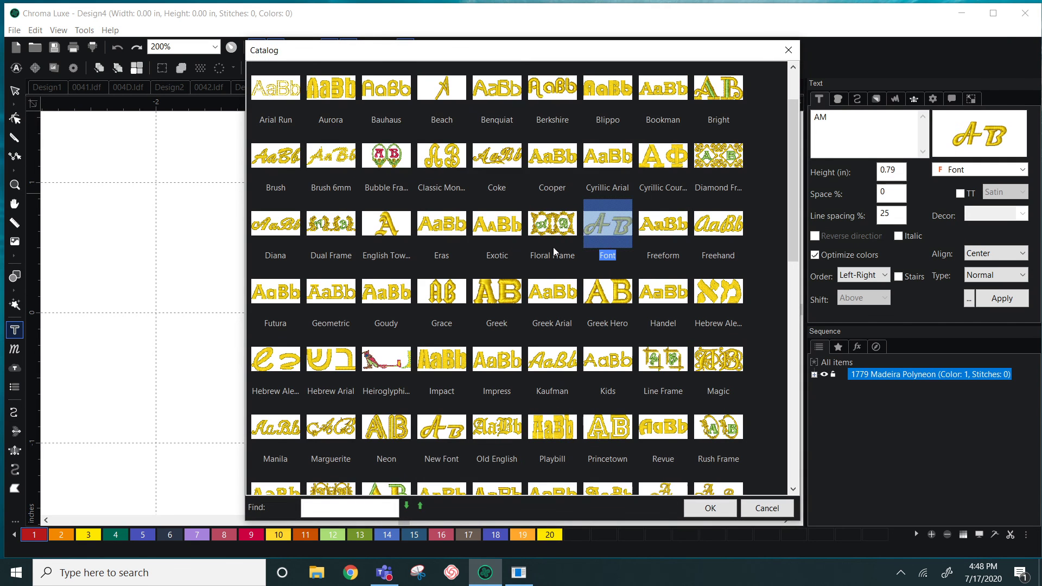
left_click(437, 87)
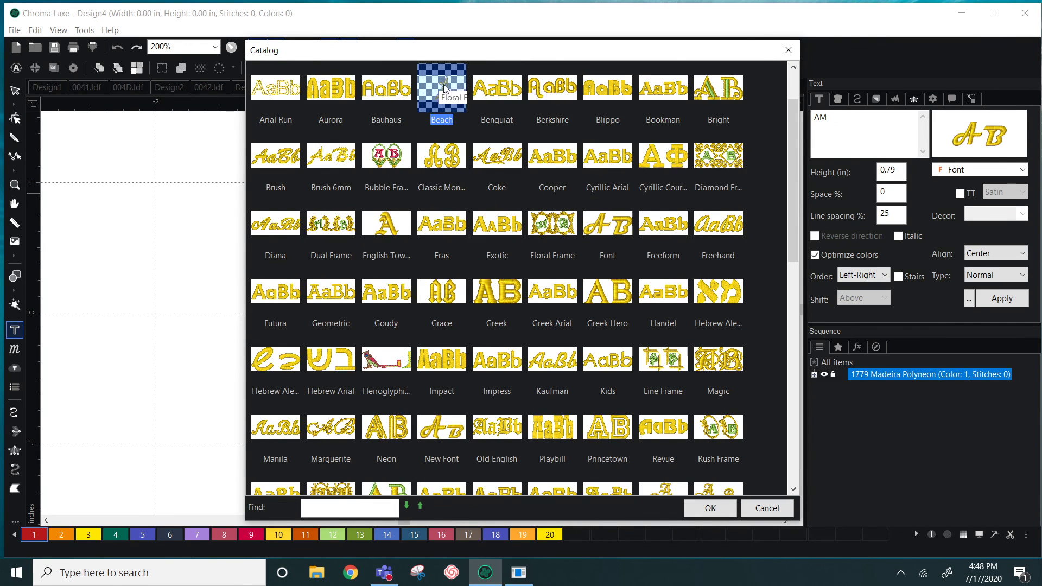
left_click(728, 514)
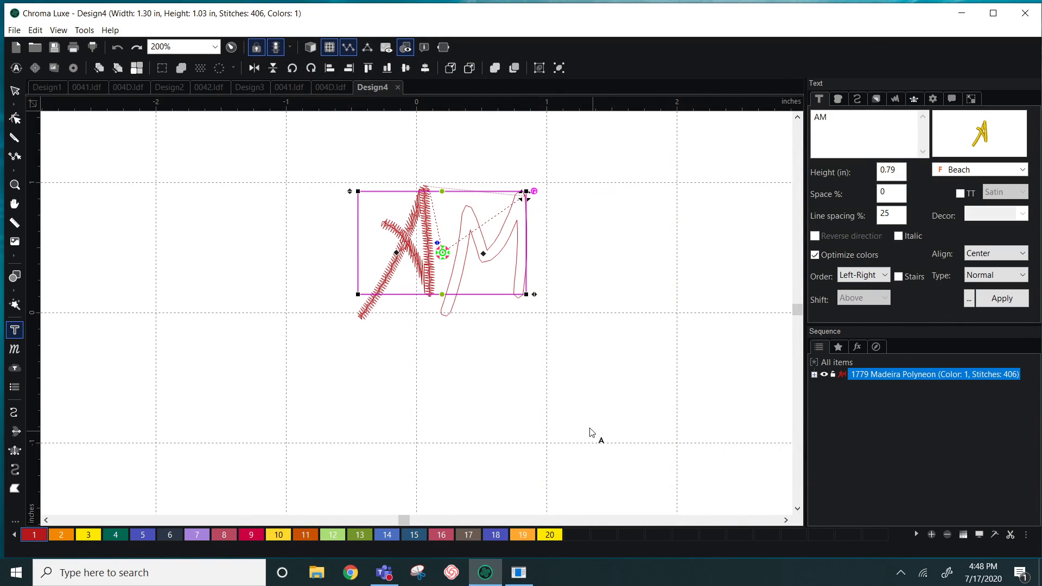
left_click(567, 395)
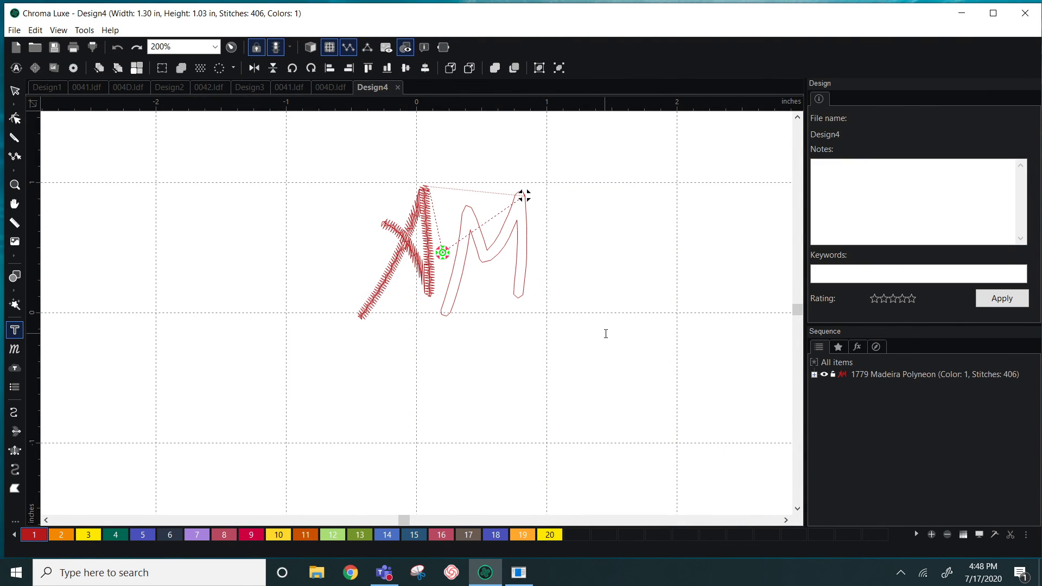
scroll(606, 333, "up", 3)
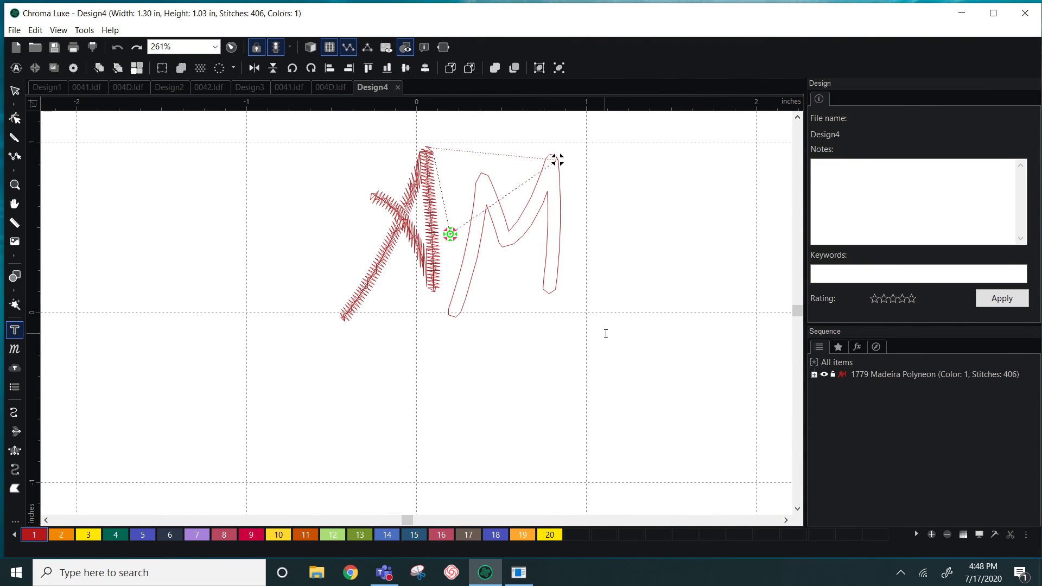